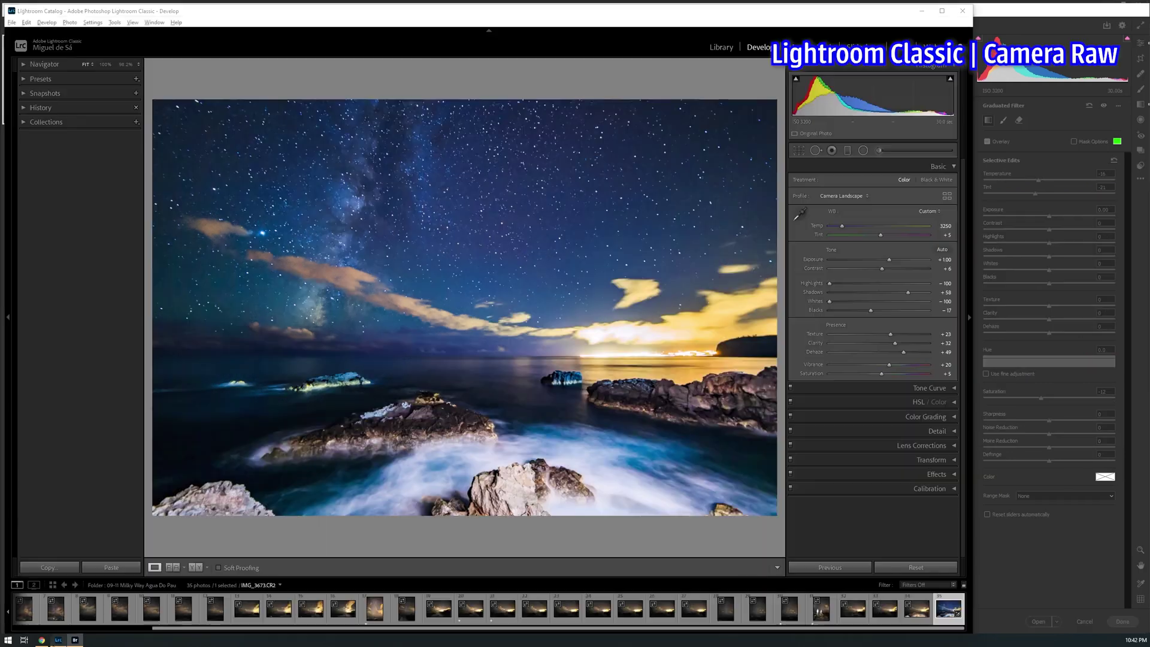
Step: Open IMG_3673.CR2 and show its Basic settings (Exposure +1.00, Highlights -100, Shadows +38, Dehaze +51)
left_click(850, 153)
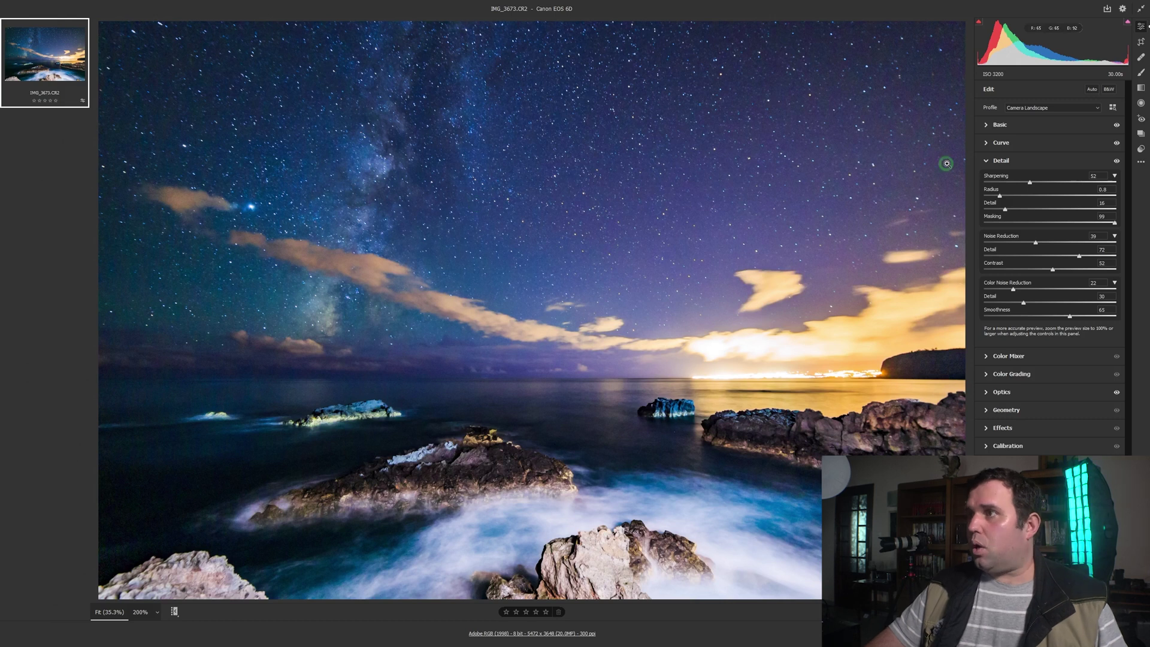
left_click(985, 126)
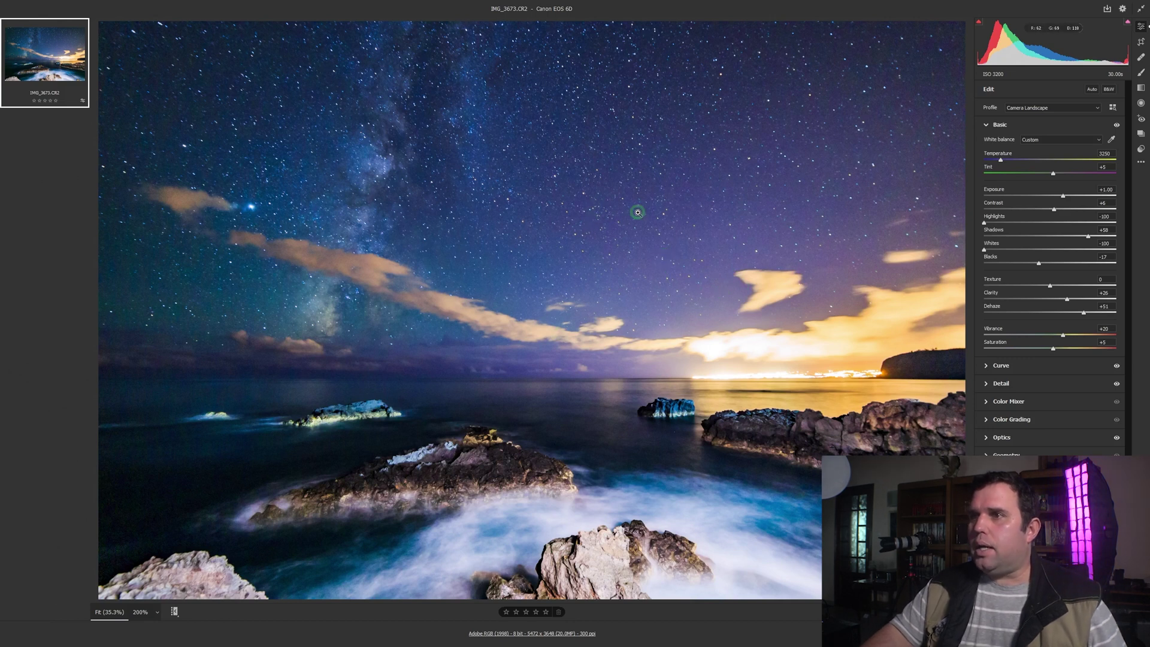
left_click(694, 199)
left_click(649, 267)
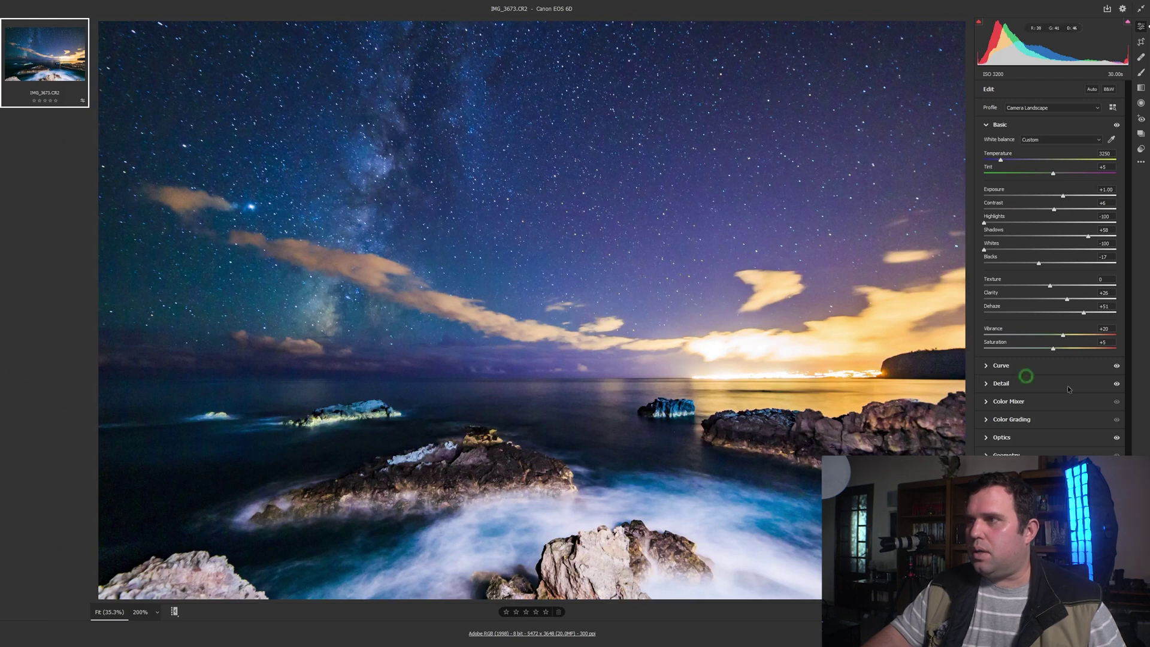
left_click_drag(1052, 351, 1106, 351)
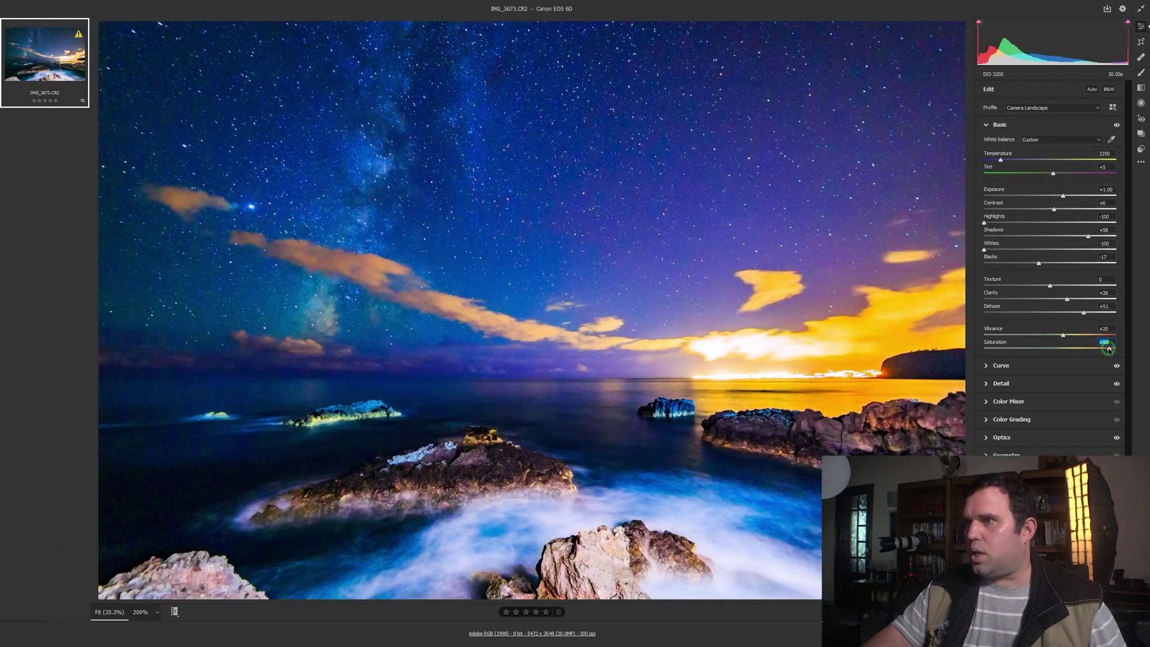
key("ctrl+alt+KP_0")
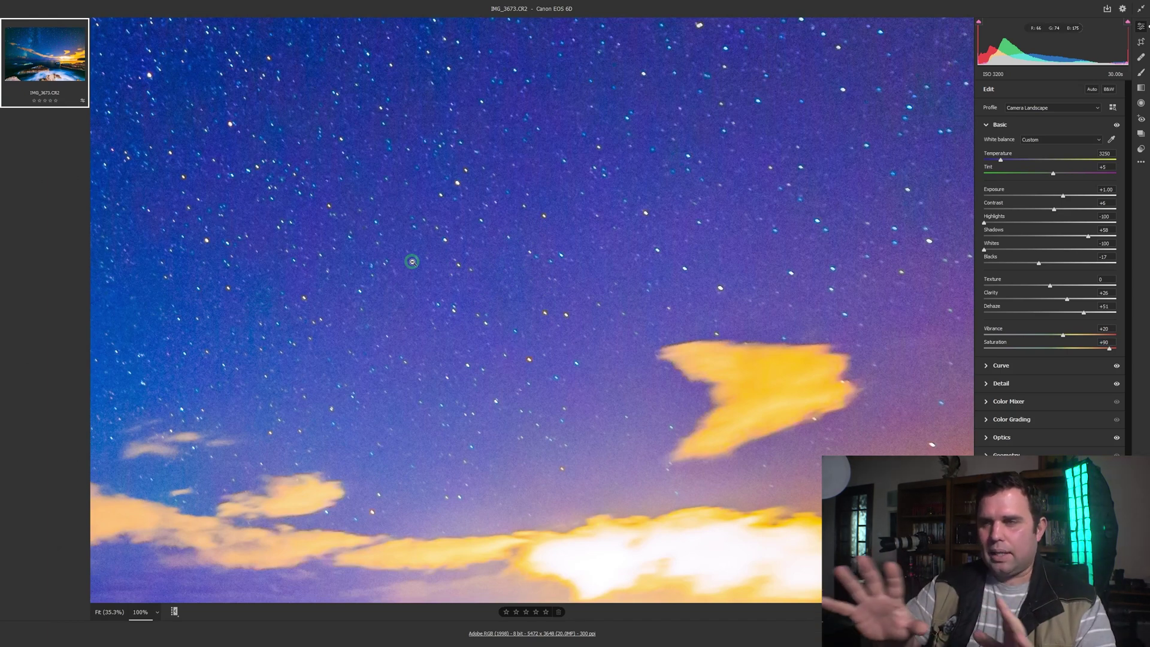
left_click(498, 279)
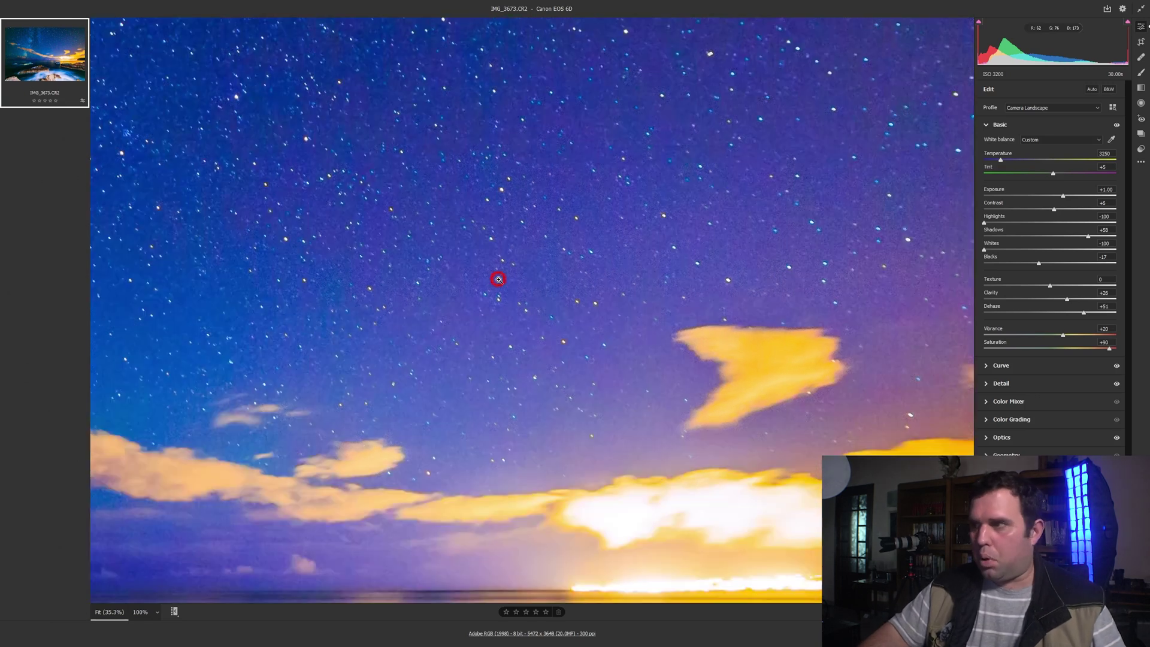
key("ctrl+z")
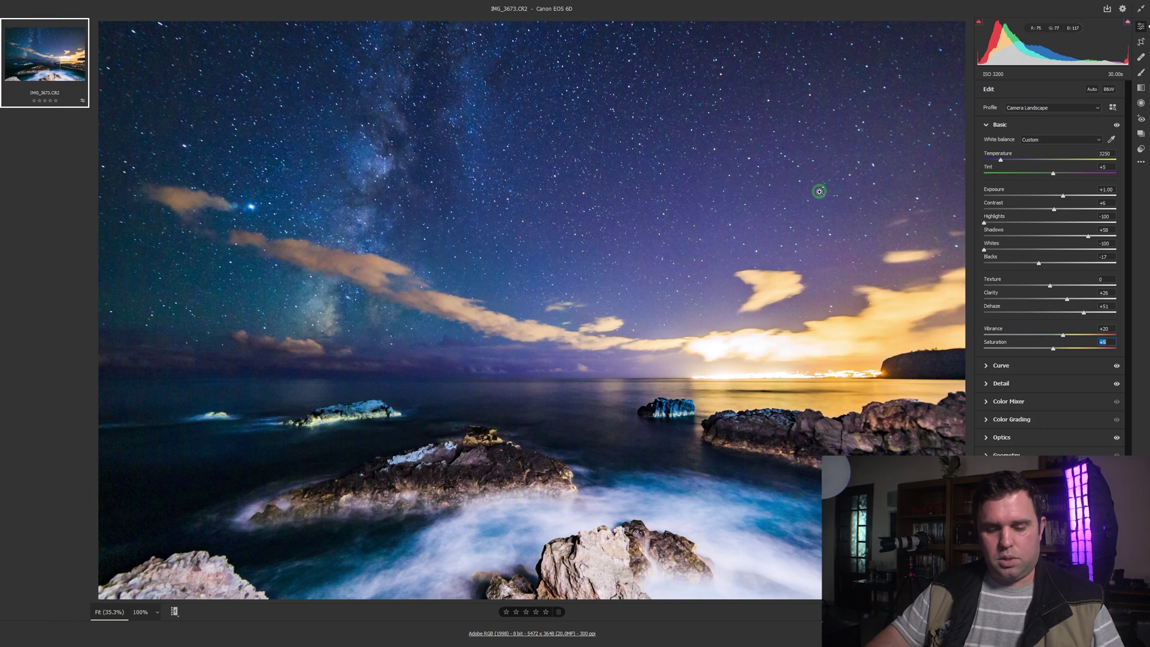
Step: Draw a graduated filter diagonally from the lower-right horizon glow toward the upper-left sky
key("g")
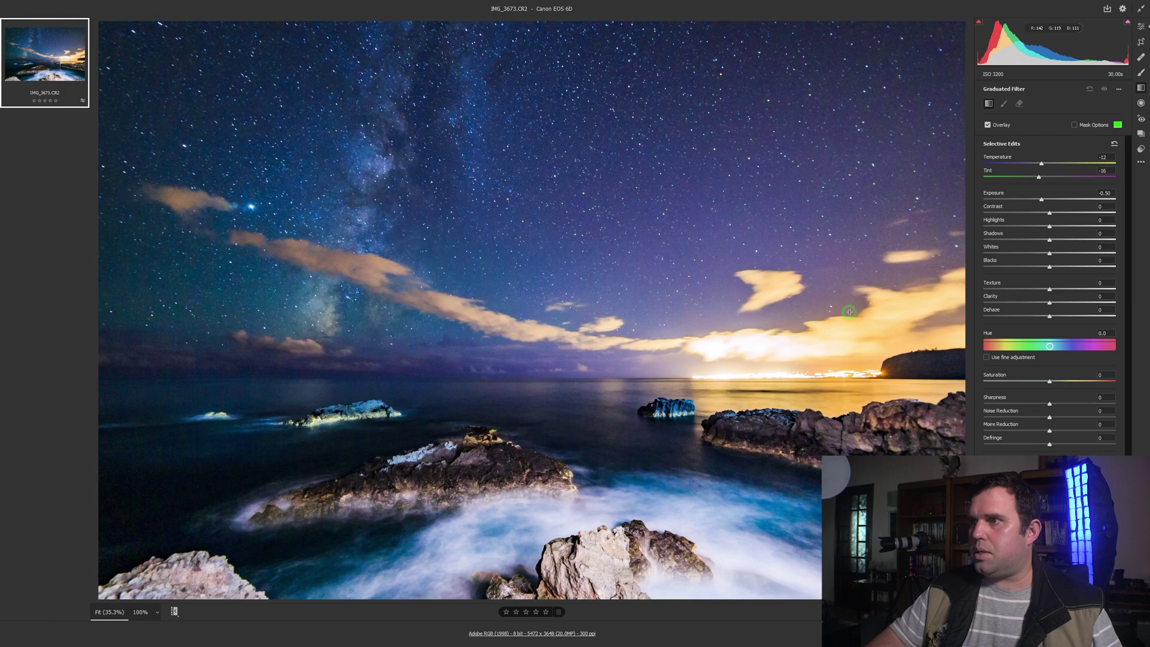
left_click_drag(849, 311, 613, 113)
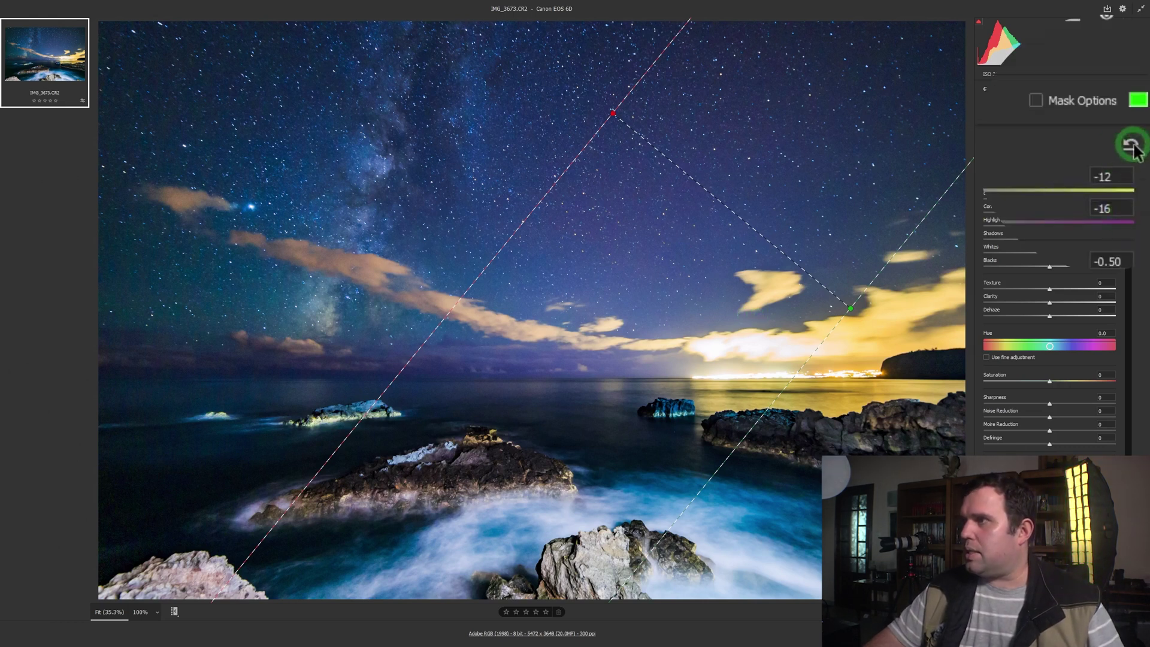
Step: Zero the filter's local adjustments and move its start point with the mask overlay shown
left_click(1113, 143)
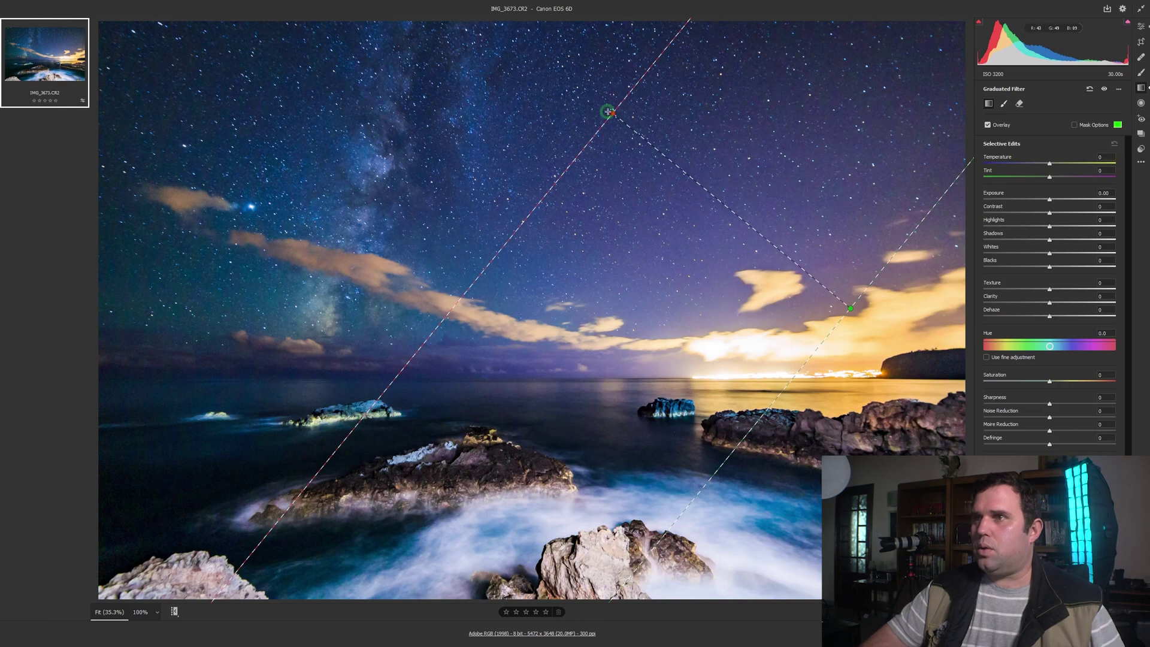
mouse_move(612, 111)
left_mouse_down()
mouse_move(580, 106)
mouse_move(603, 98)
left_mouse_up()
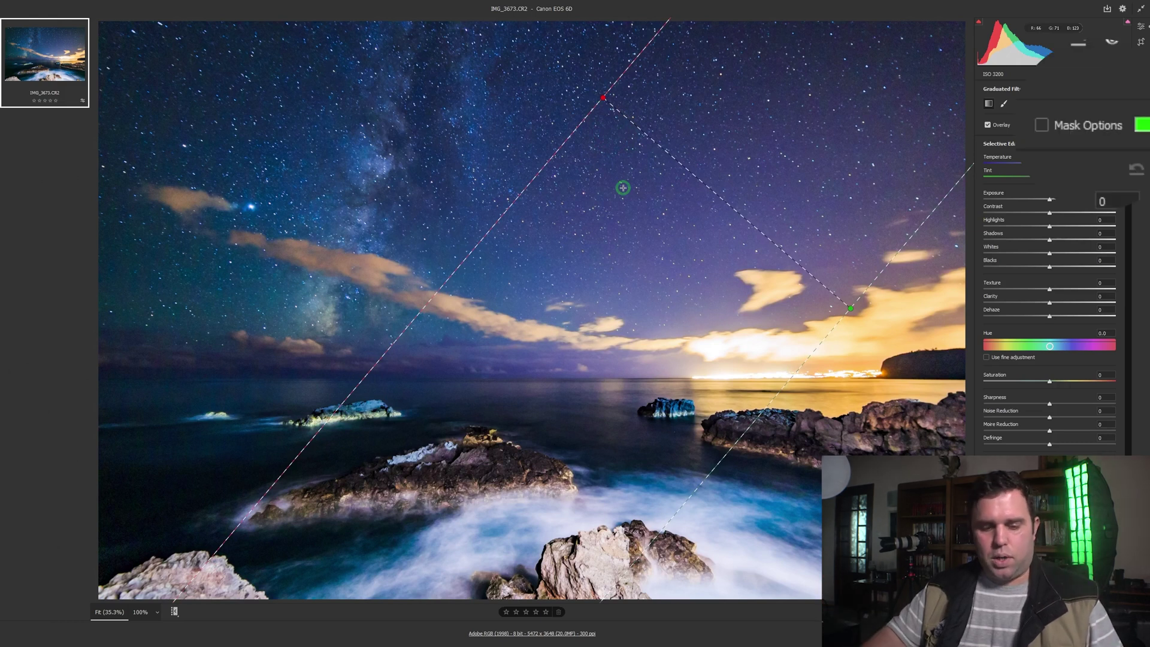
key("y")
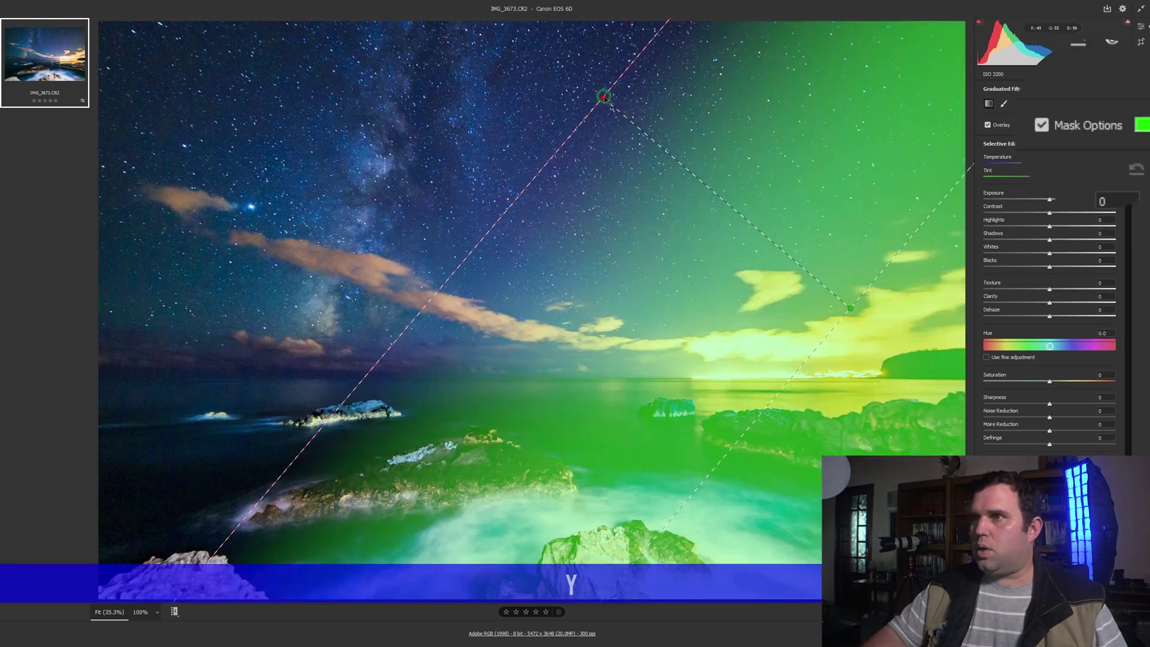
left_click_drag(603, 98, 575, 96)
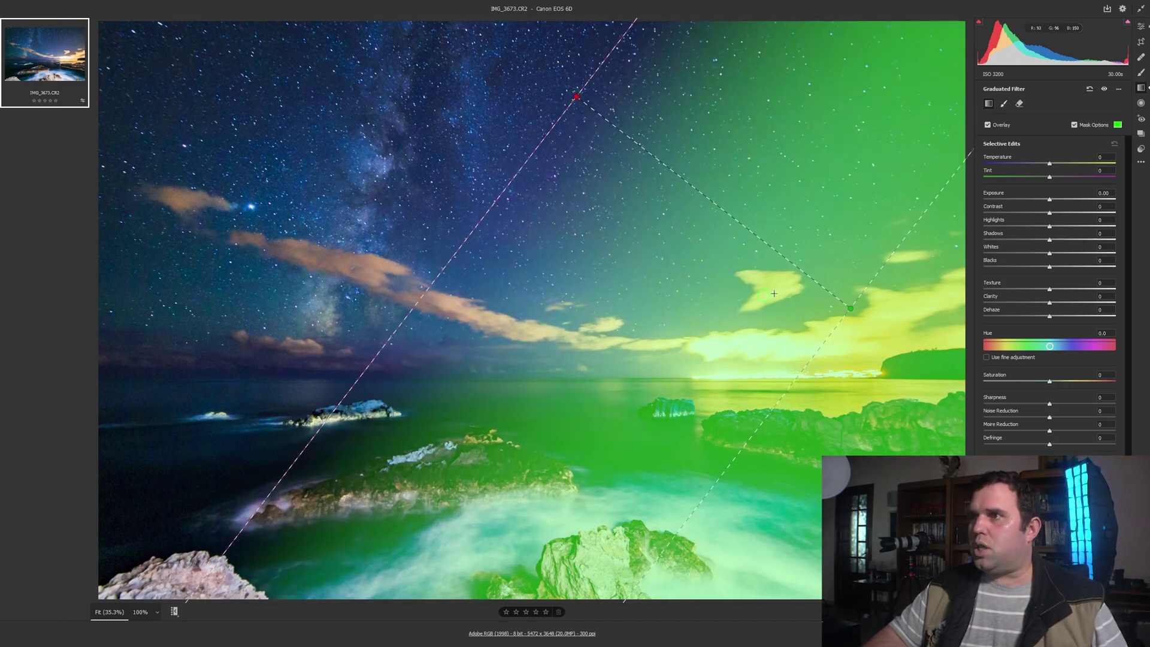
Step: Try red as the mask overlay colour, then keep green and confirm
left_click(1117, 125)
left_click_drag(778, 317, 820, 214)
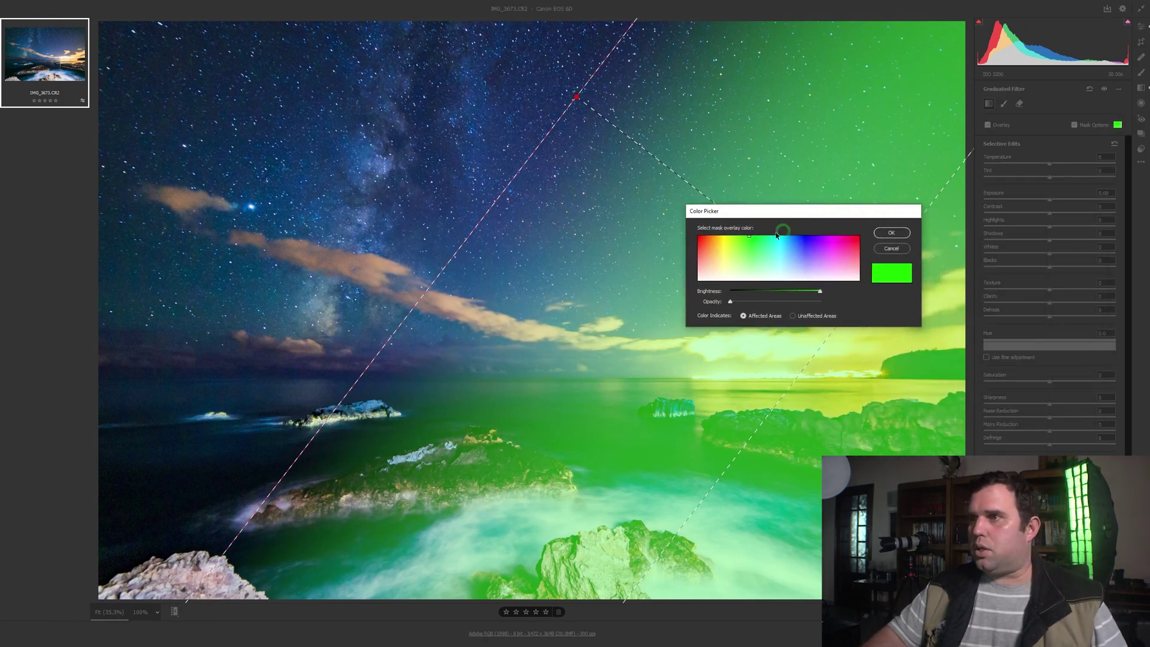
left_click_drag(709, 239, 688, 230)
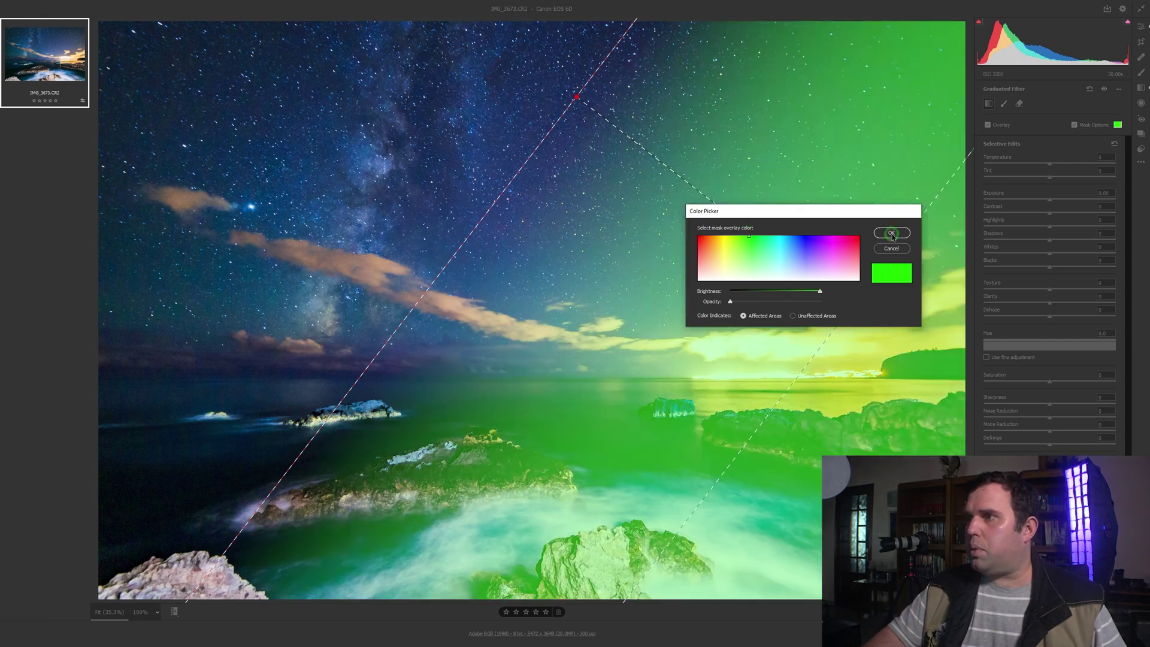
left_click(891, 232)
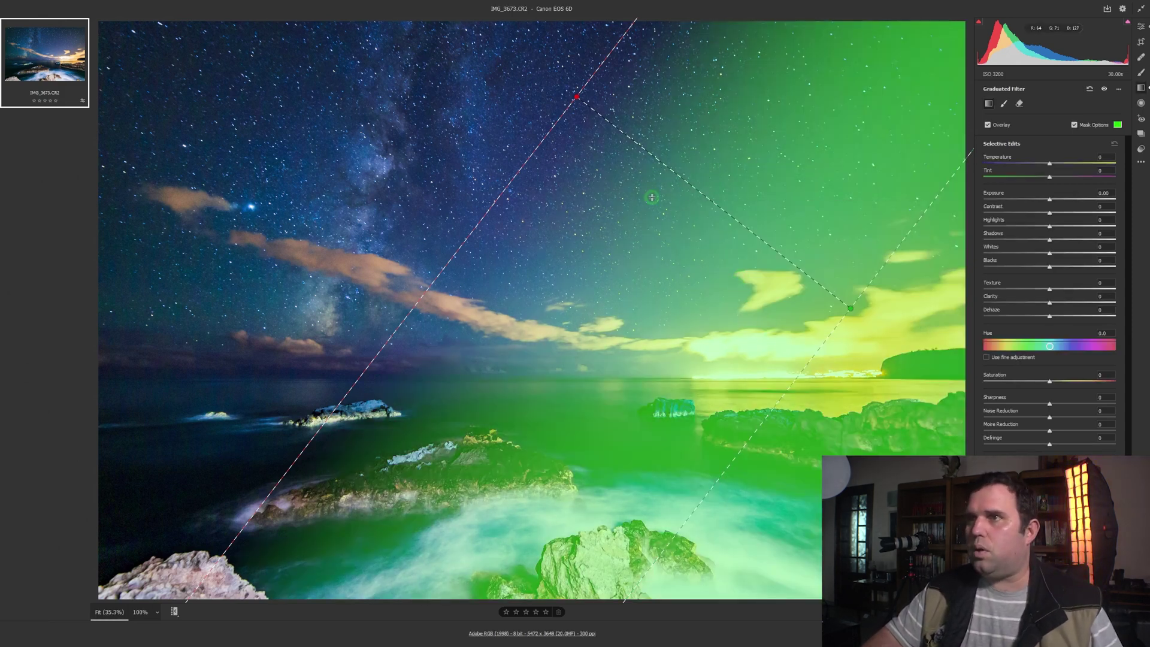
Step: Move the filter's start line up-left and its end line down to the horizon, then hide the overlay
left_click_drag(576, 97, 530, 74)
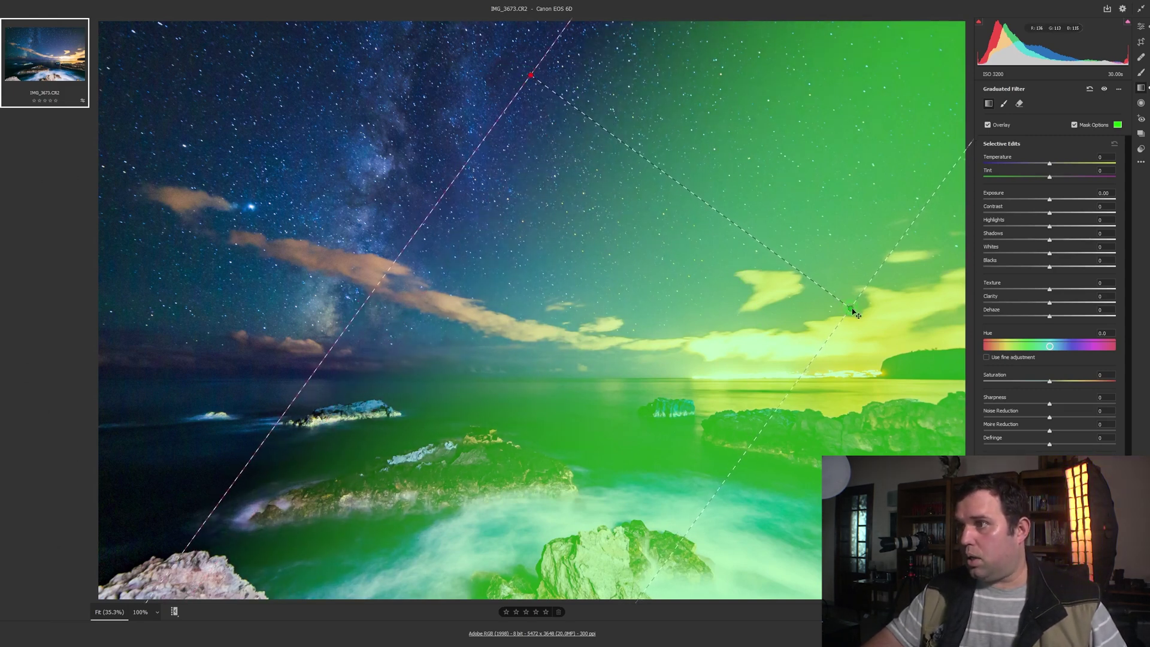
left_click_drag(852, 311, 855, 331)
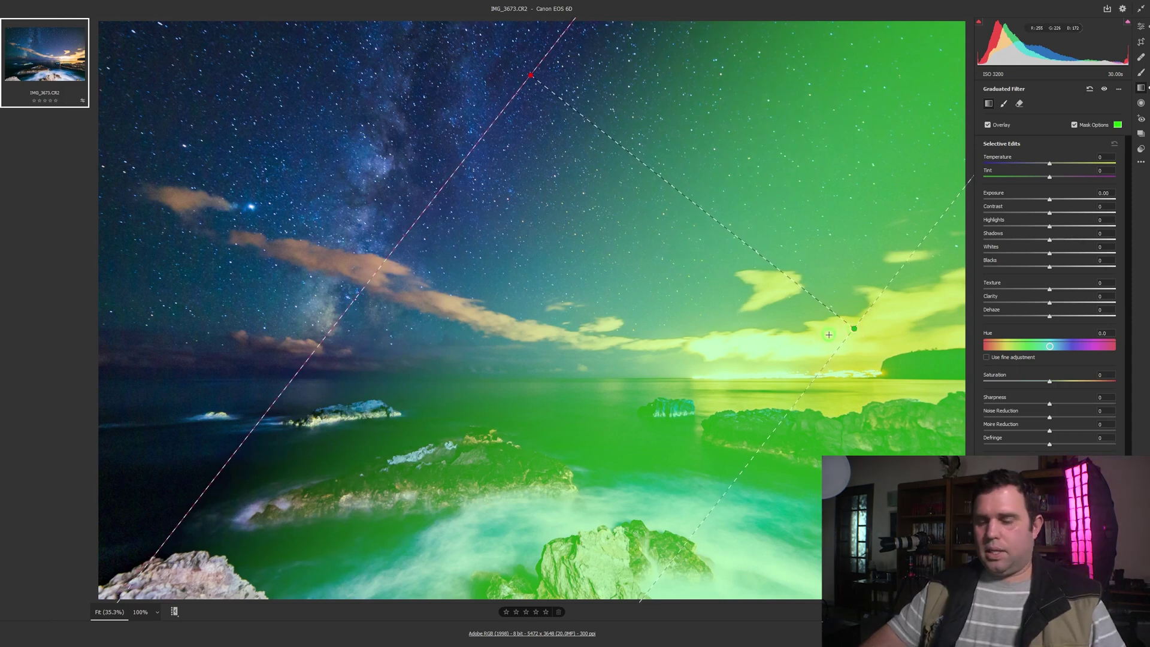
key("y")
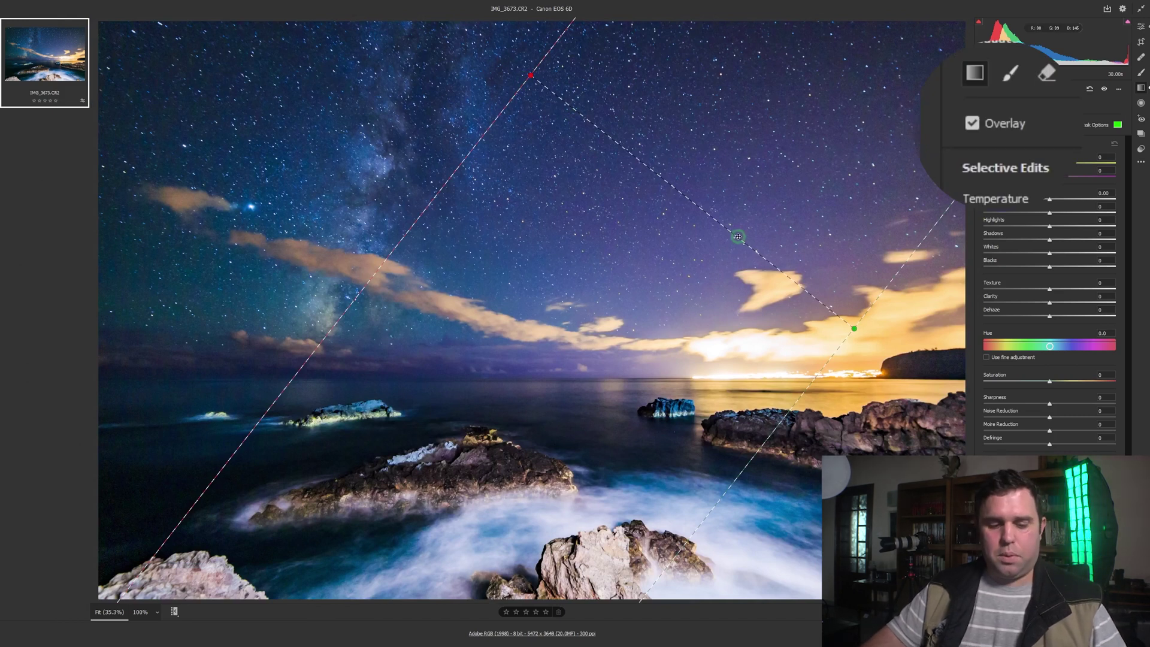
key("v")
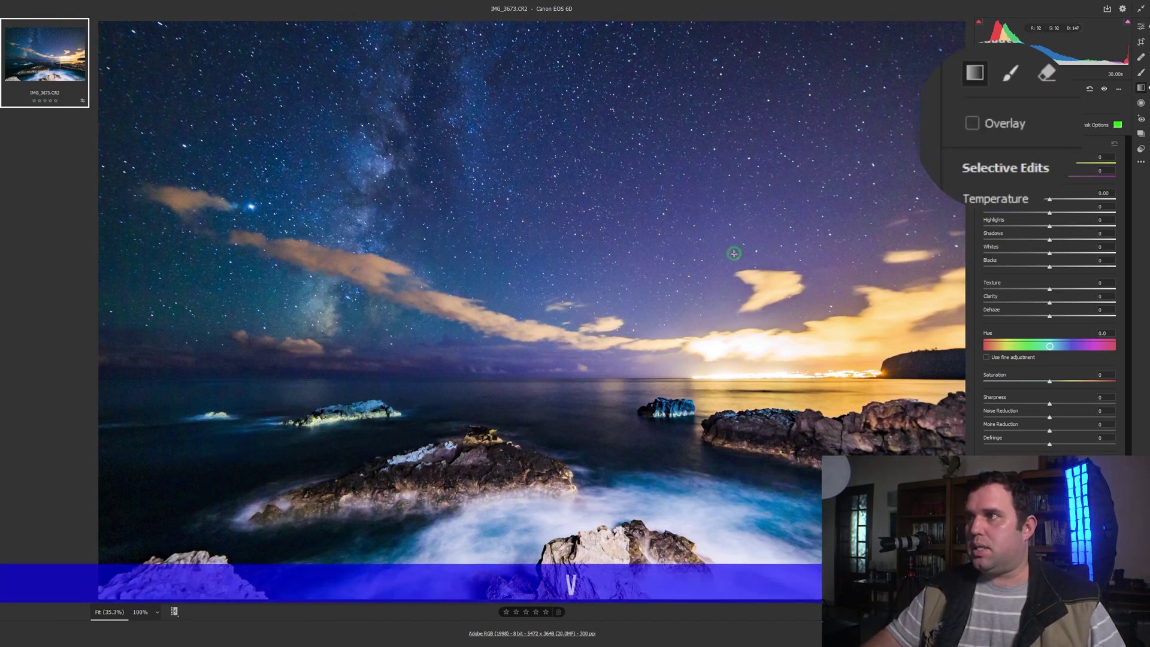
key("v")
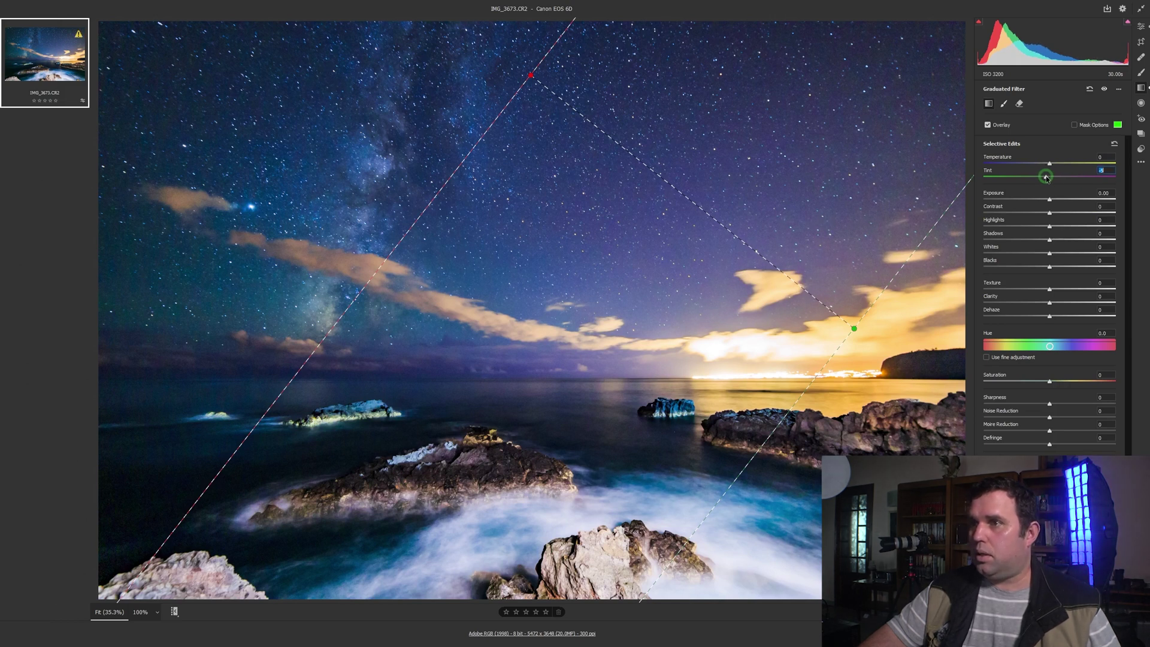
Step: Give the filter a cooler Temperature, Tint -10 and Saturation -12, shifting its start point up-left
left_click_drag(1044, 177, 1033, 178)
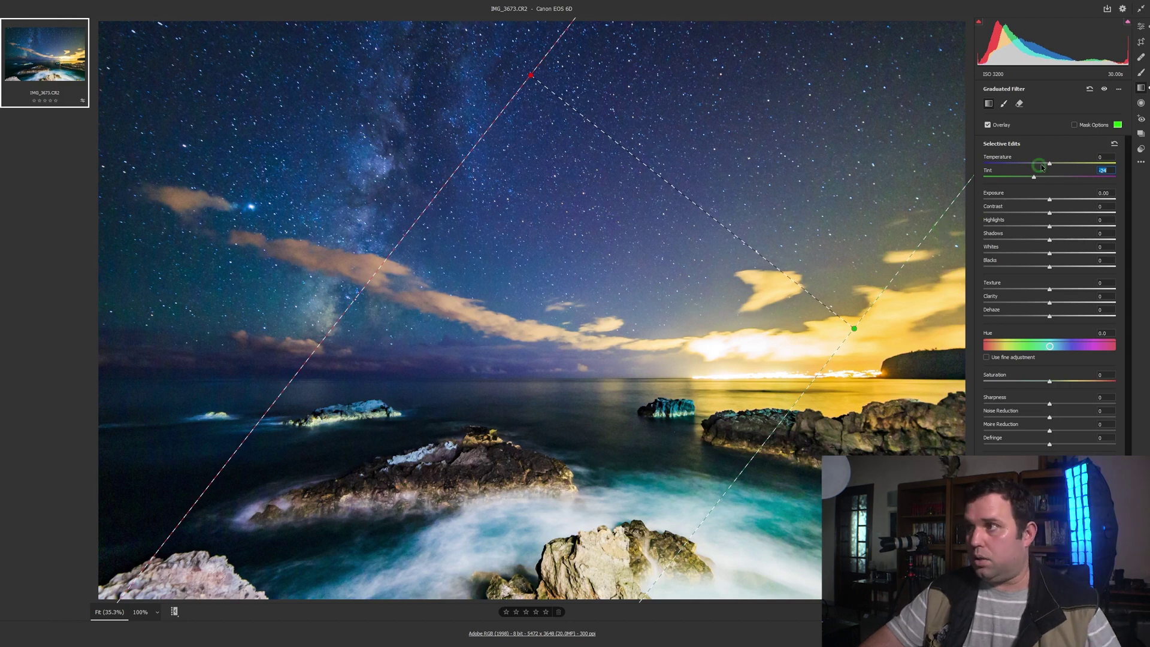
left_click_drag(1049, 165, 1041, 165)
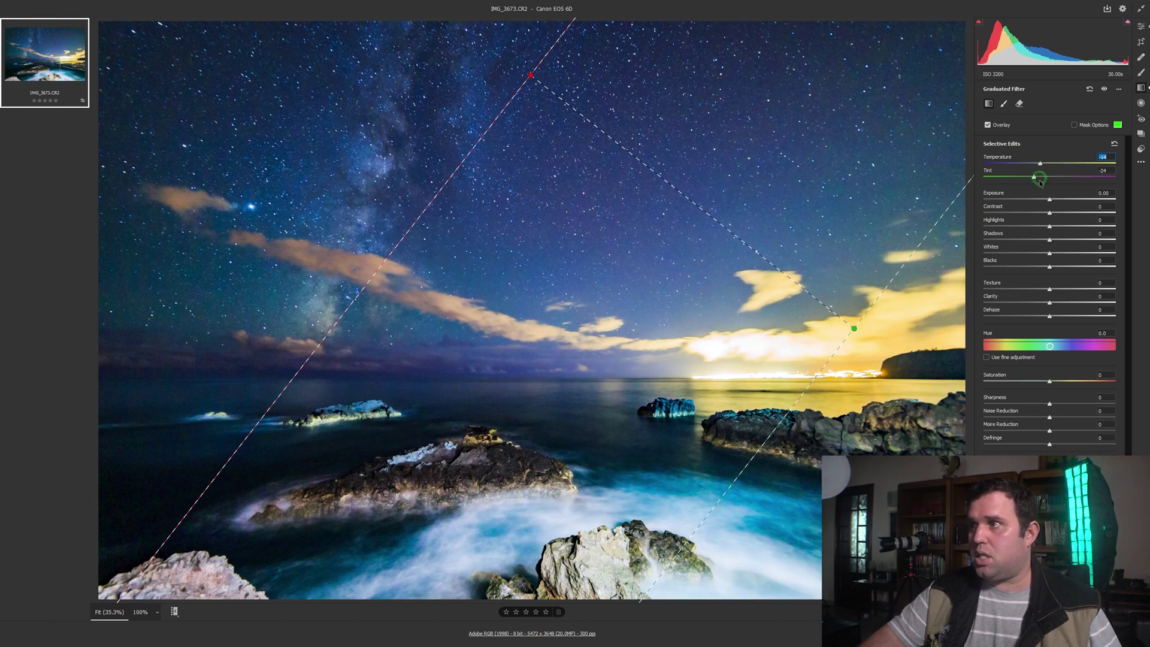
left_click_drag(1031, 176, 1036, 176)
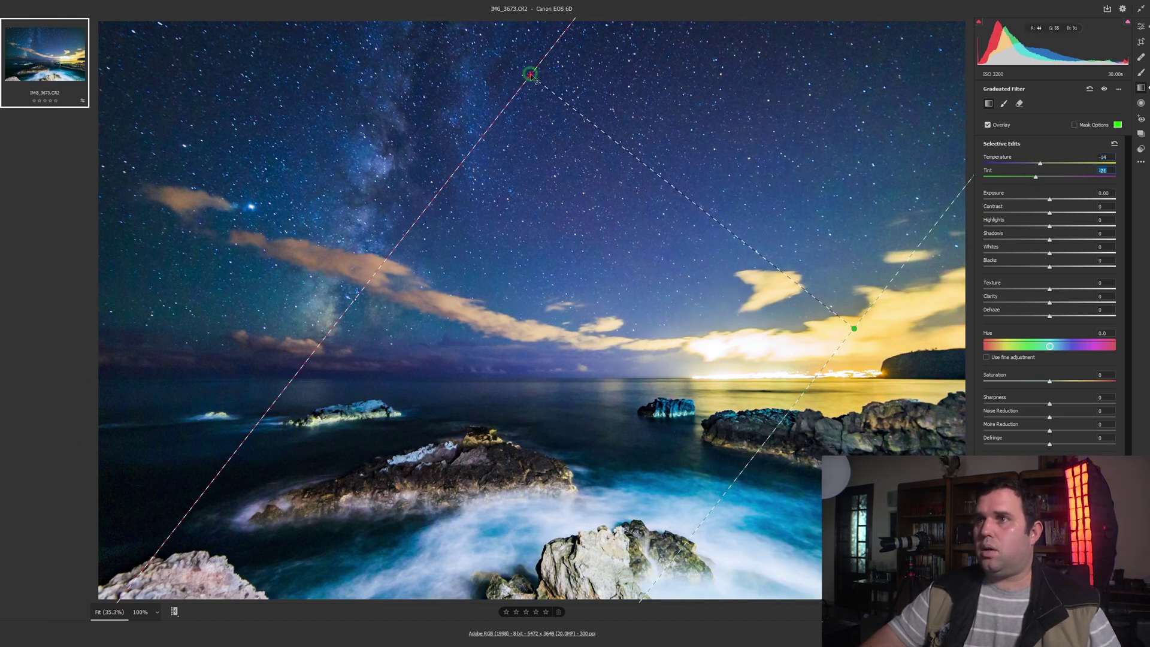
left_click_drag(531, 74, 509, 51)
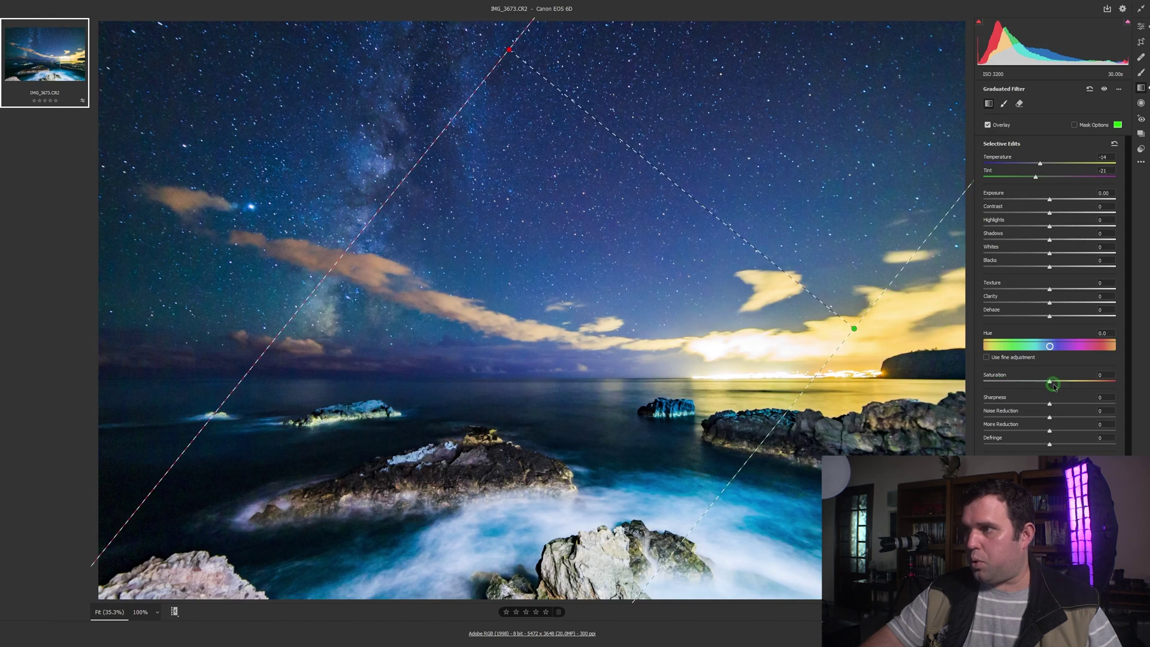
left_click_drag(1051, 382, 1042, 383)
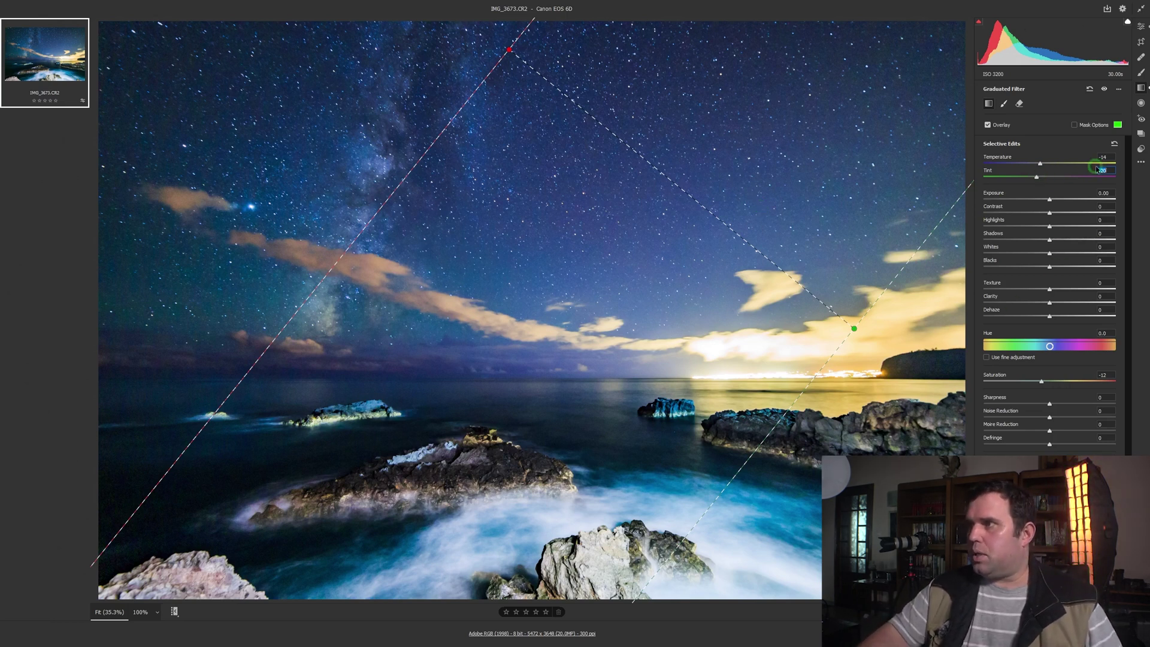
type("-10")
left_click(1045, 163)
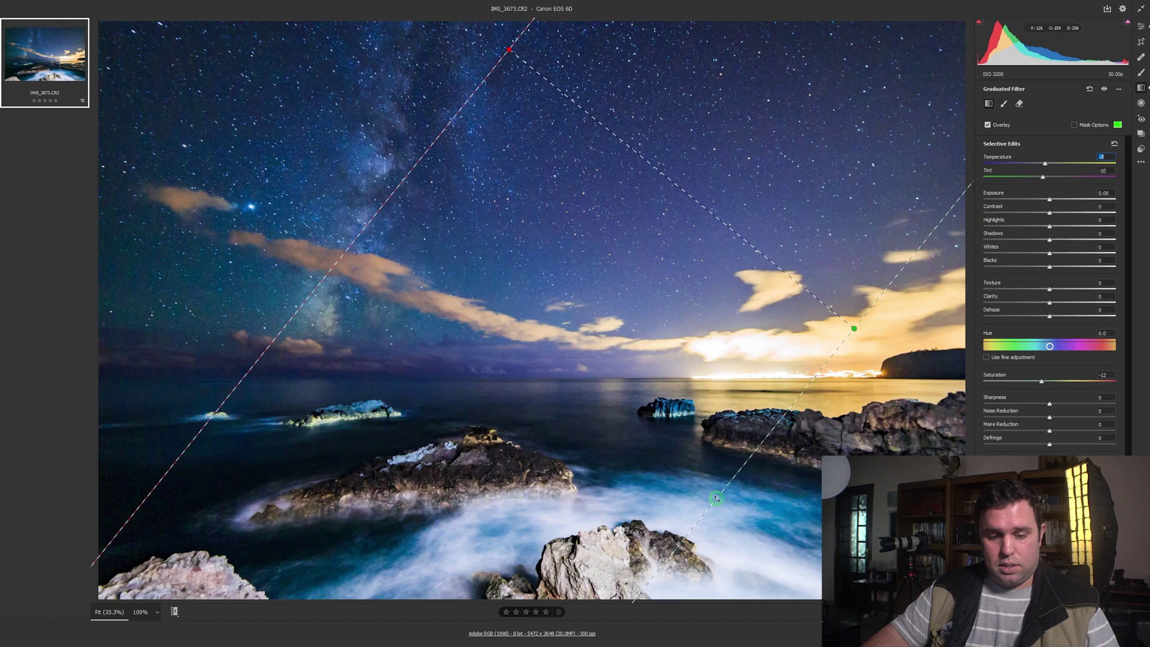
Step: Show the mask overlay and set up the Erase brush with Feather 44 and a larger size
key("y")
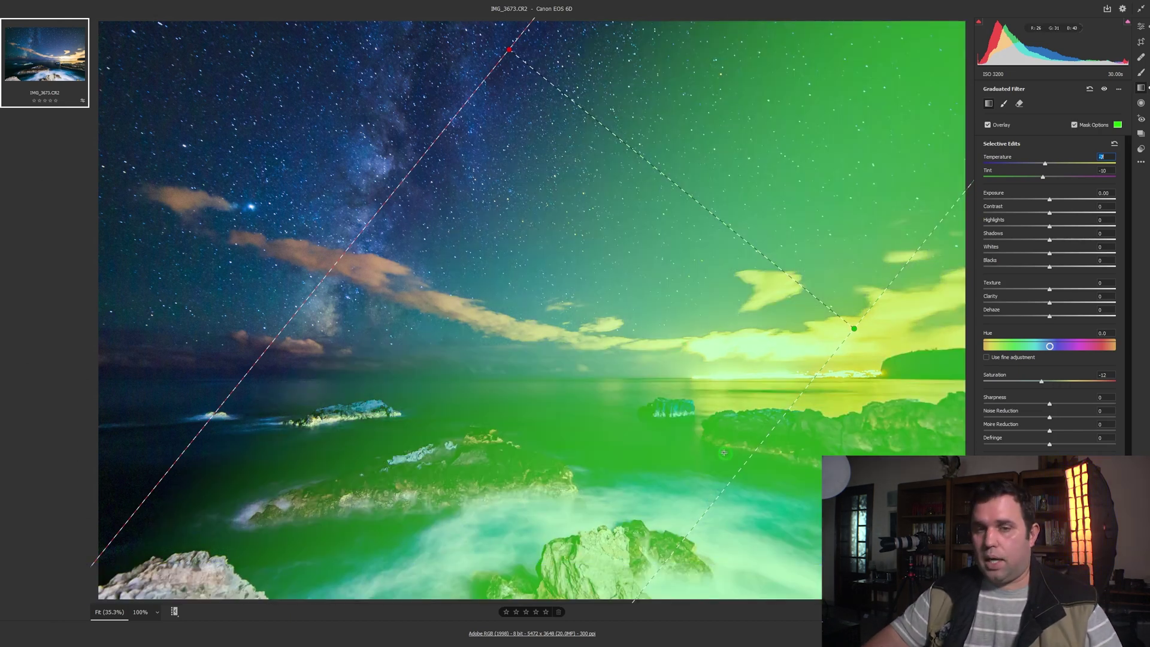
left_click(1018, 105)
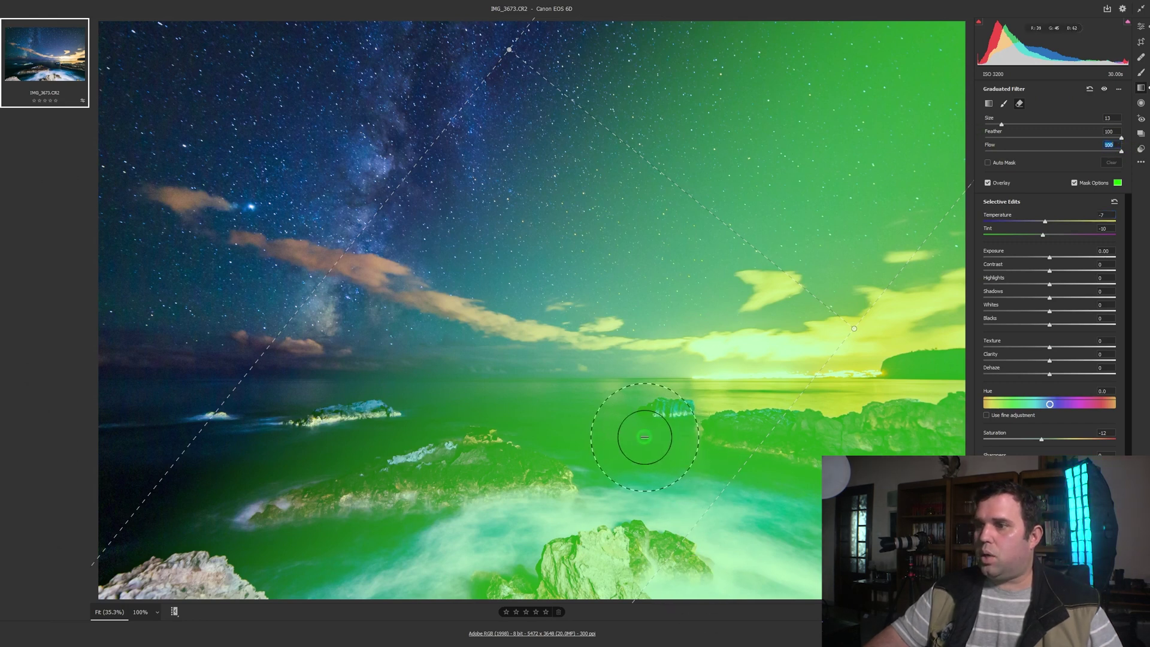
mouse_move(596, 433)
left_mouse_down()
mouse_move(624, 441)
mouse_move(596, 440)
mouse_move(608, 439)
left_mouse_up()
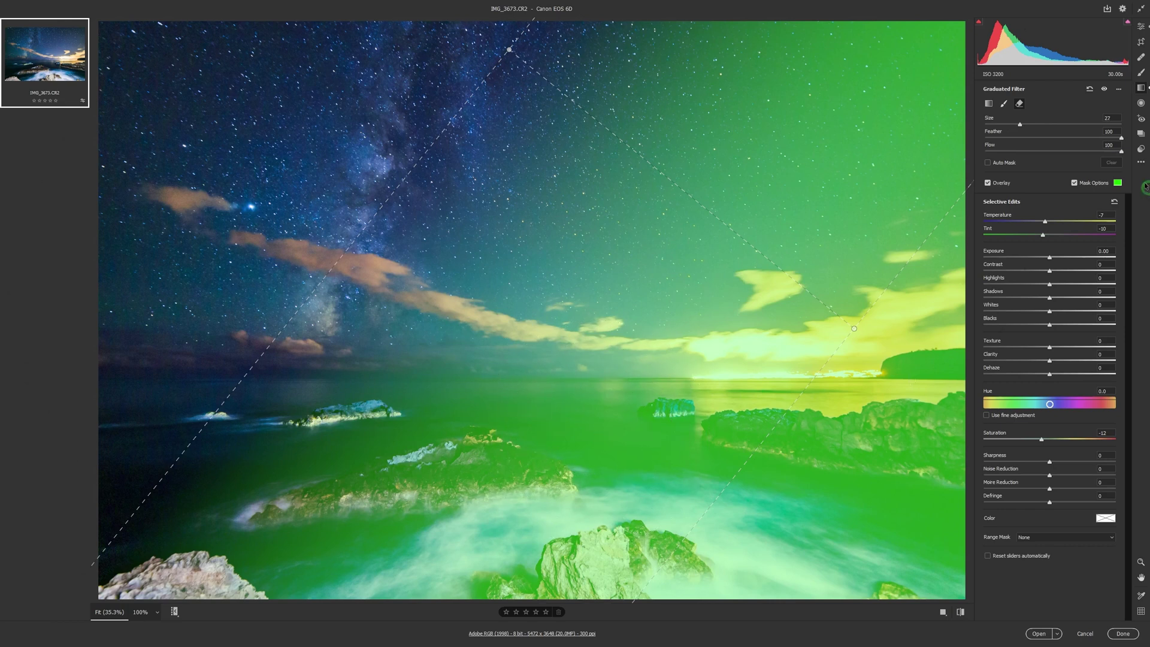
left_click(1045, 136)
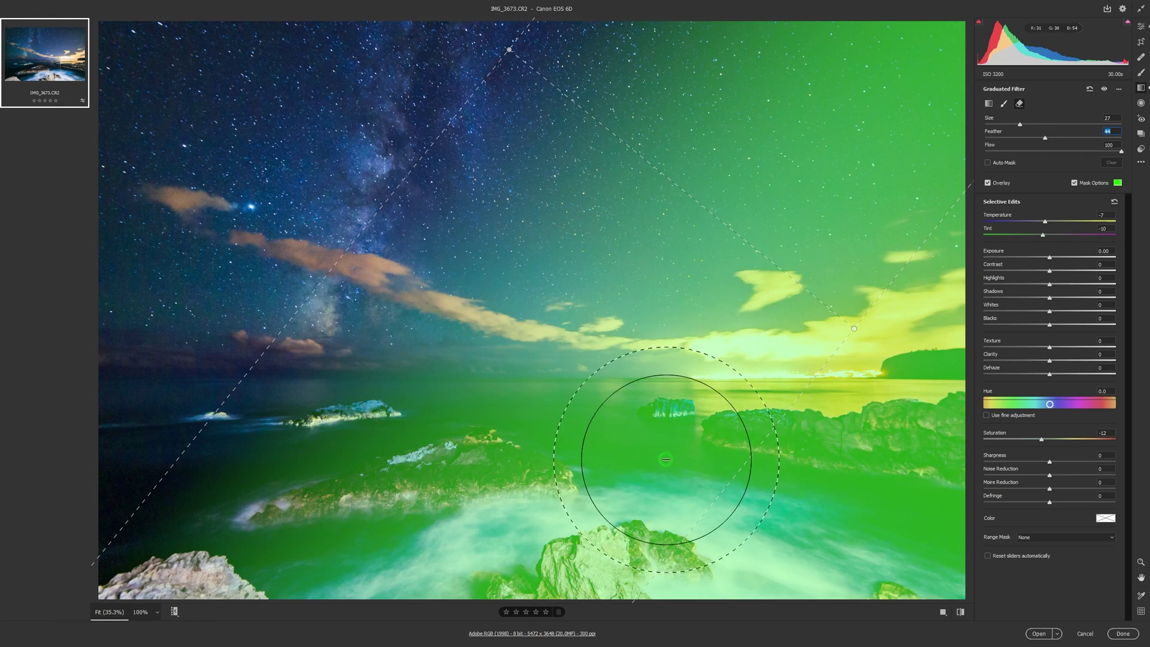
left_click_drag(677, 465, 671, 465)
Step: Erase the filter mask from the foreground rocks and water using straight Shift-click bands
key("space")
scroll(671, 466, "down", 2)
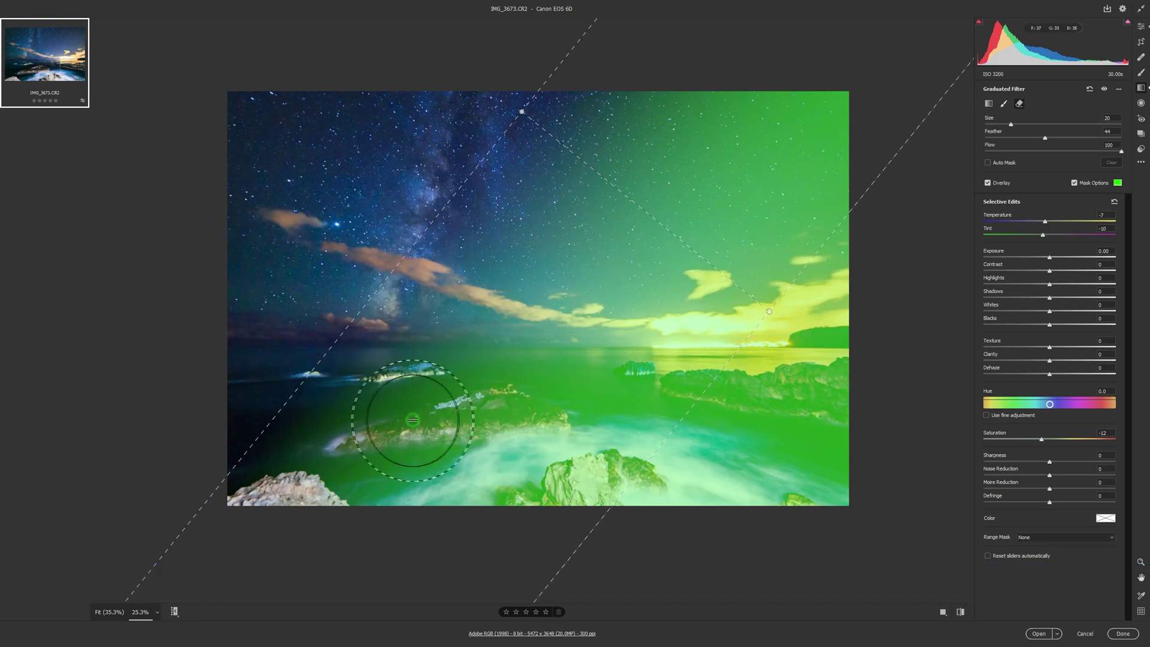
left_click(851, 408)
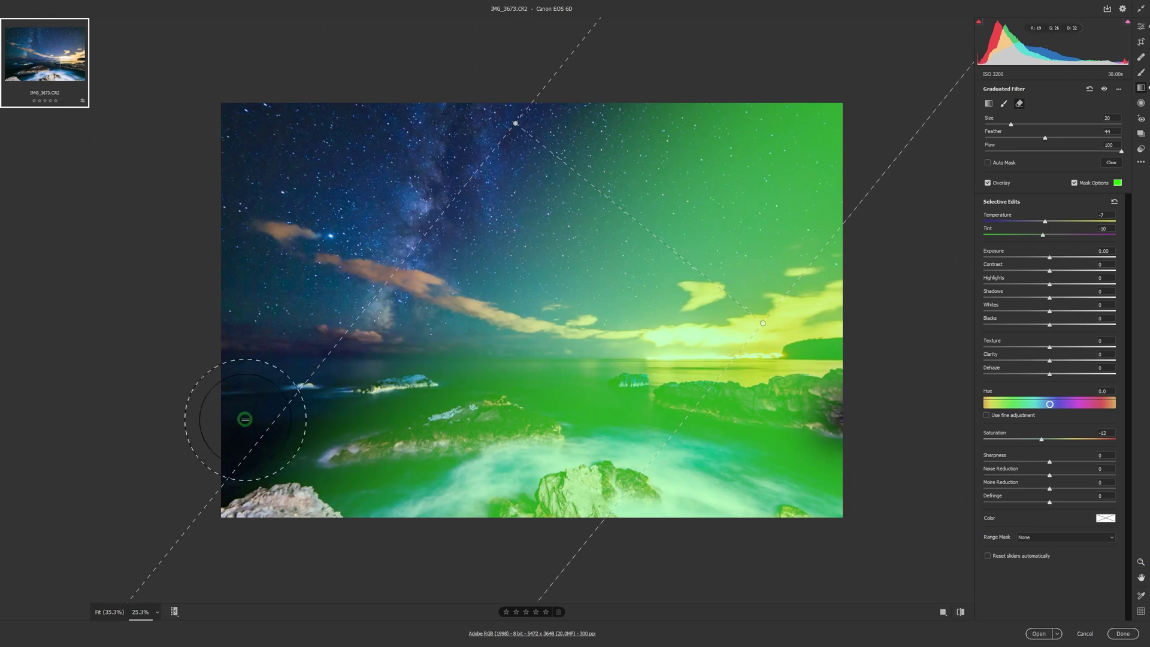
key("shift")
left_click(231, 420, "shift")
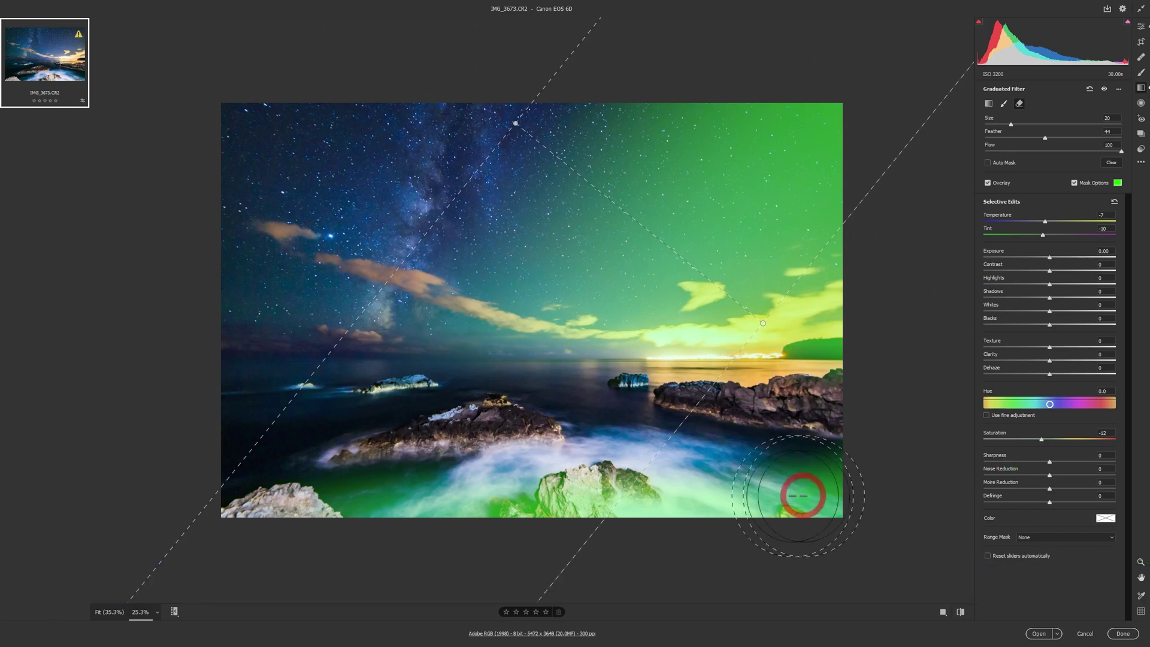
left_click(199, 491, "shift")
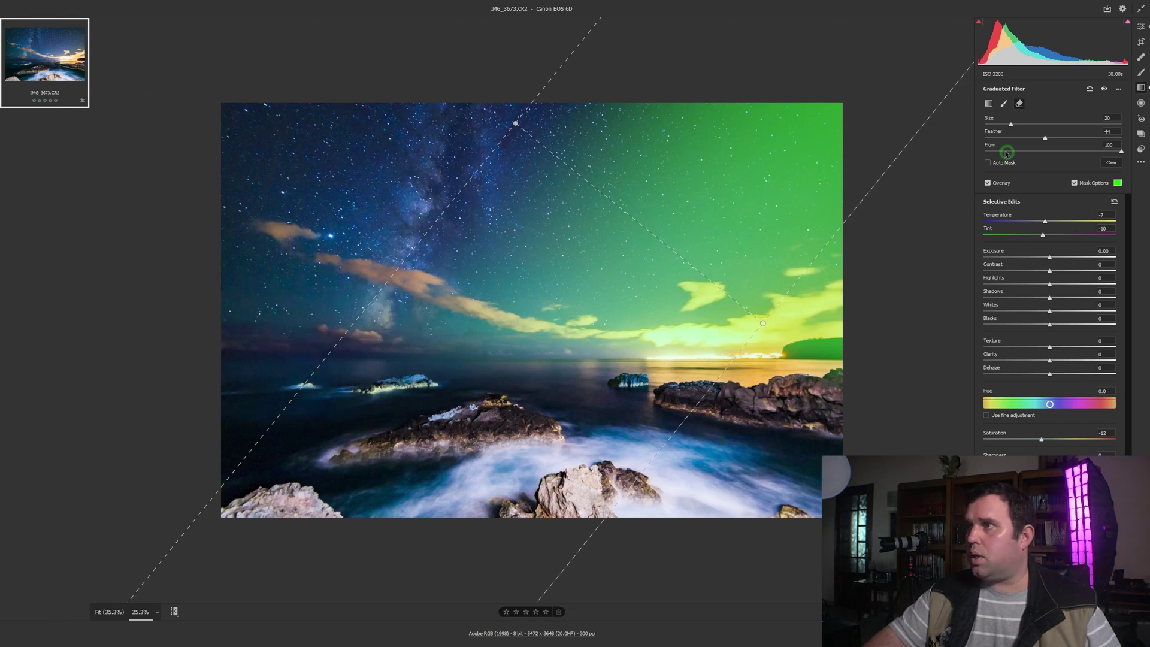
Step: Paint the filter onto the left clouds with a smaller Auto Mask brush
left_click(1003, 104)
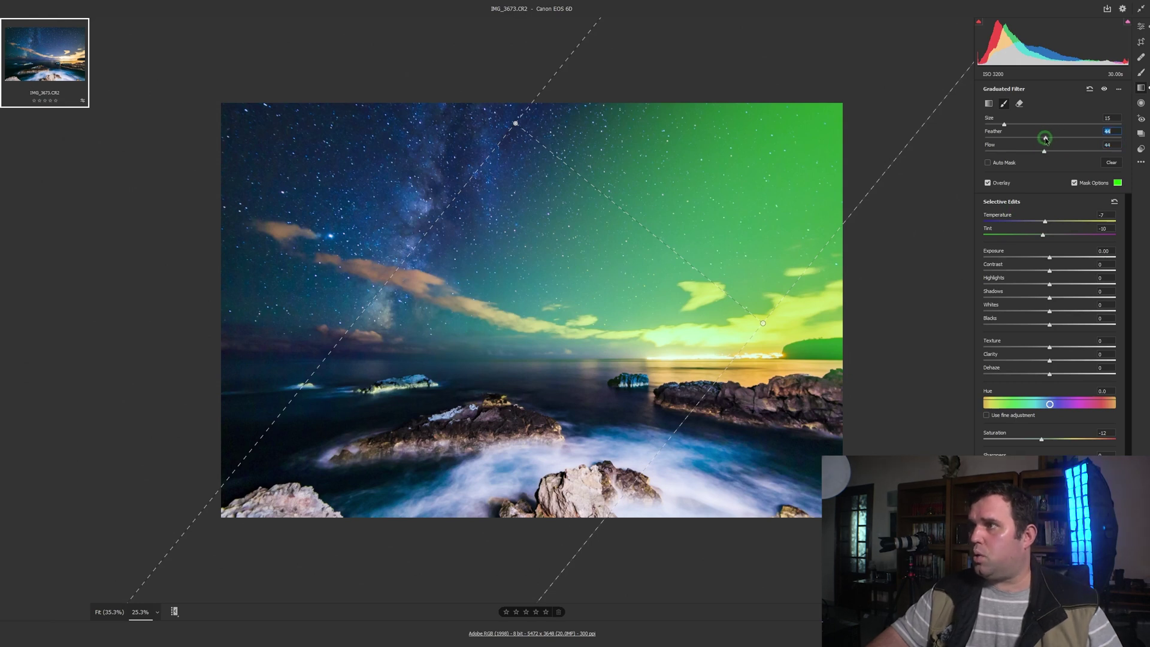
key("bracketleft")
key("bracketleft")
key("bracketleft")
key("bracketleft")
key("bracketleft")
key("bracketleft")
key("bracketleft")
key("bracketleft")
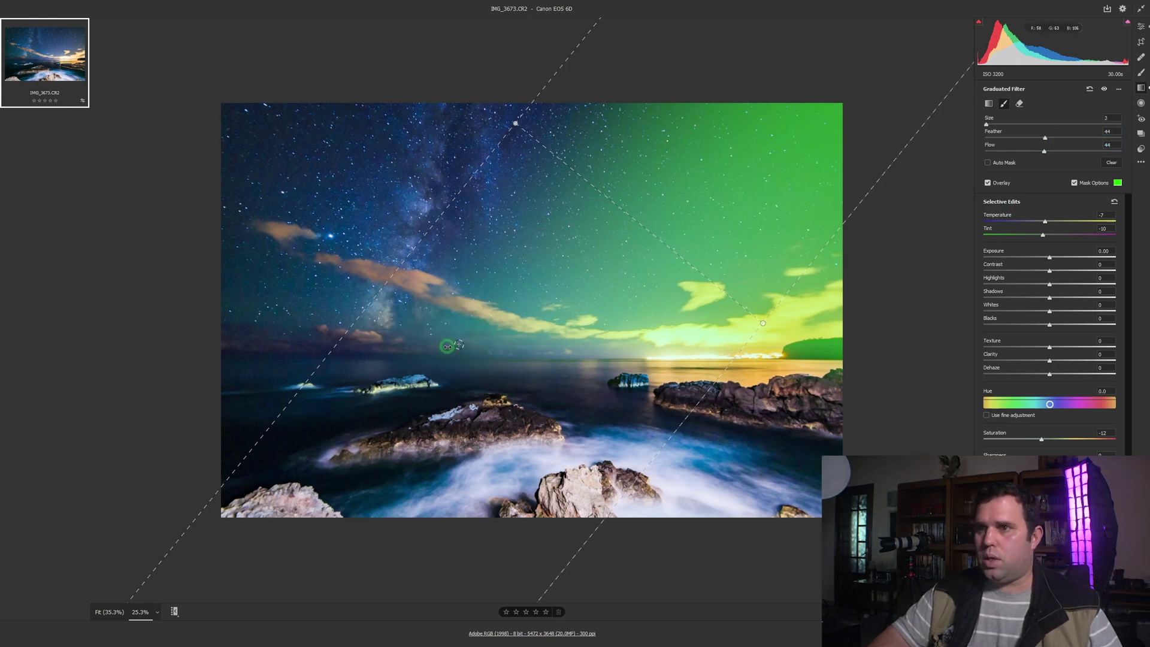
key("bracketright")
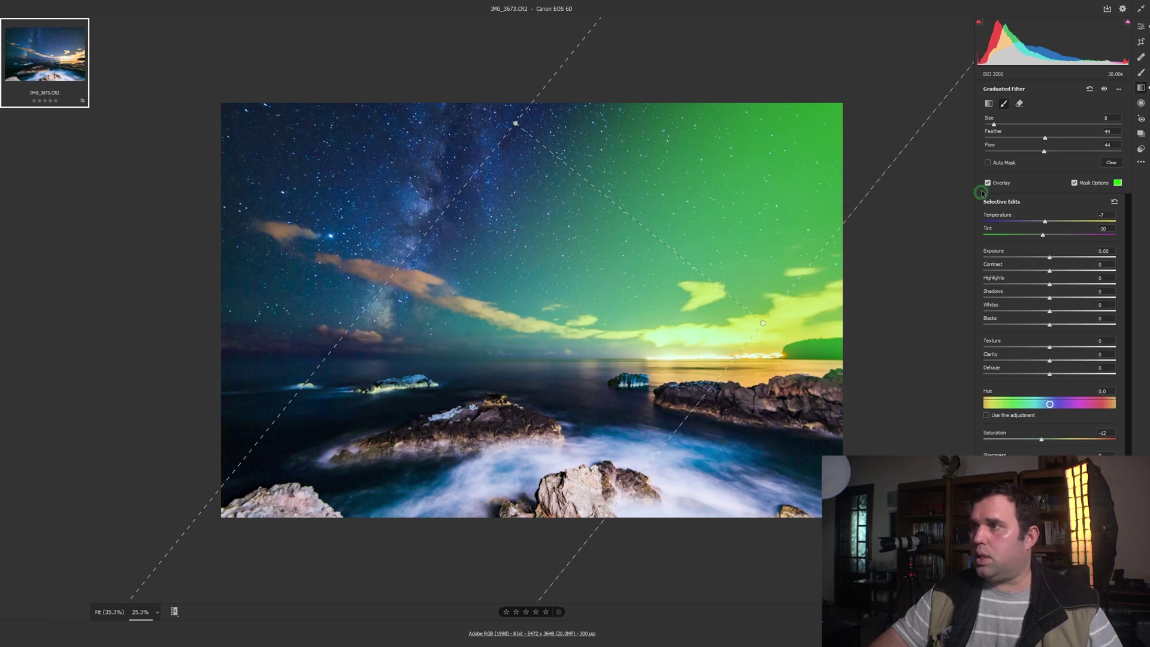
left_click(989, 162)
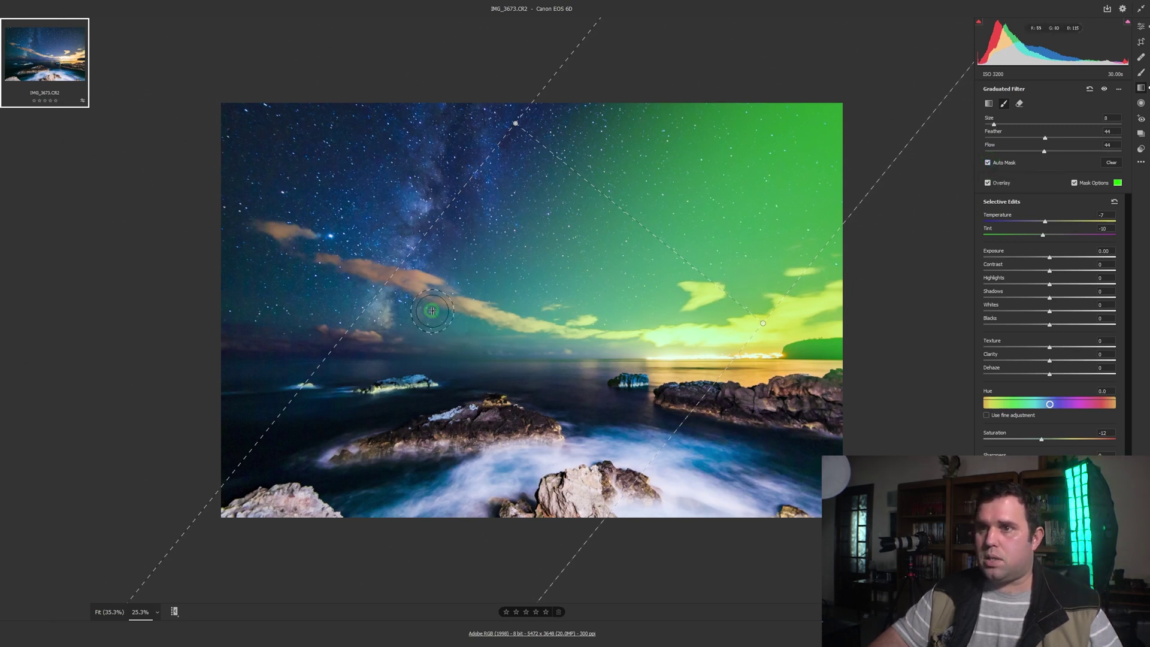
mouse_move(410, 278)
left_mouse_down()
mouse_move(294, 273)
mouse_move(365, 314)
mouse_move(282, 231)
mouse_move(422, 261)
mouse_move(493, 306)
mouse_move(354, 268)
mouse_move(293, 237)
mouse_move(302, 231)
mouse_move(266, 227)
left_mouse_up()
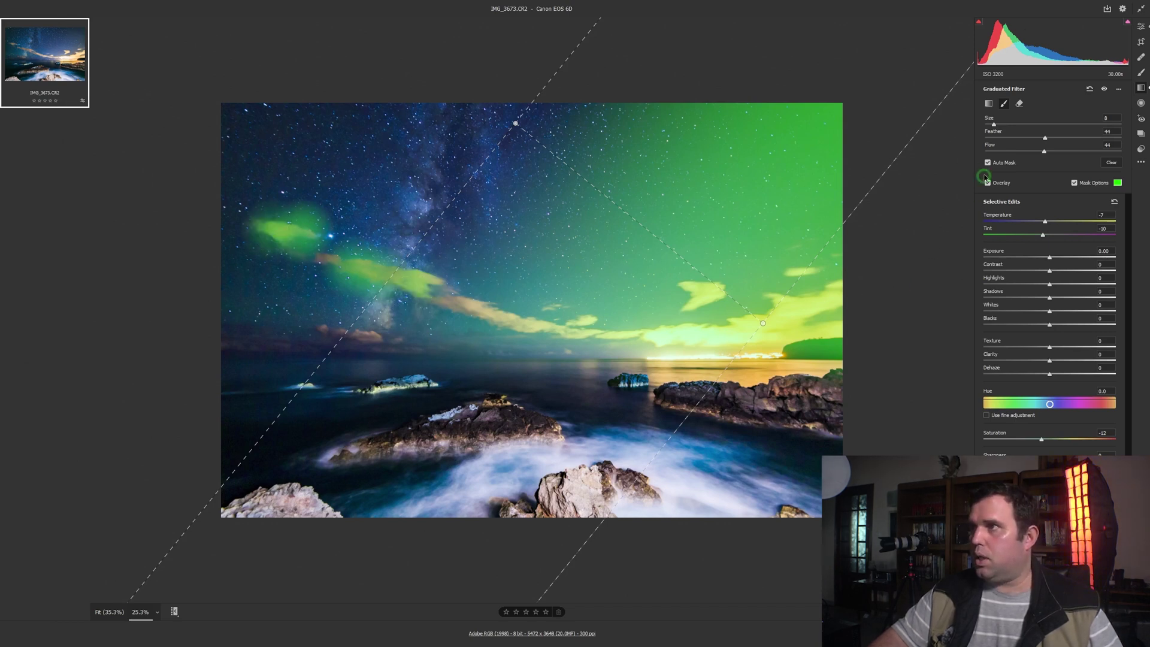
left_click_drag(832, 289, 810, 299)
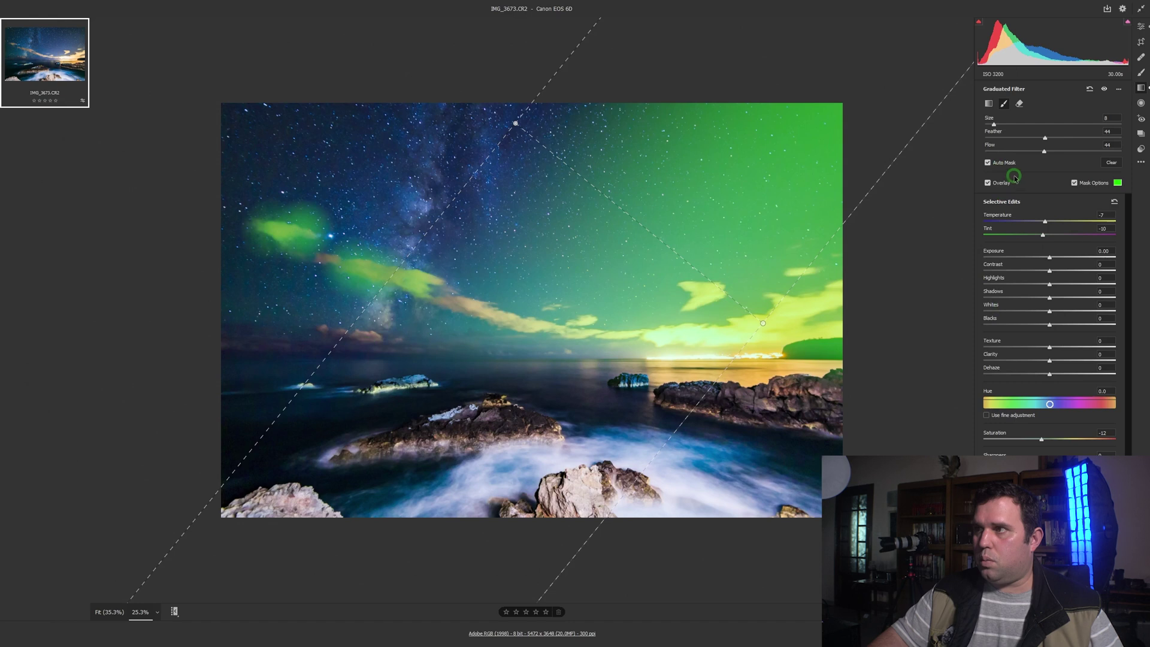
Step: With Auto Mask off and Flow 10, paint the filter softly along the left horizon and cloud band
key("m")
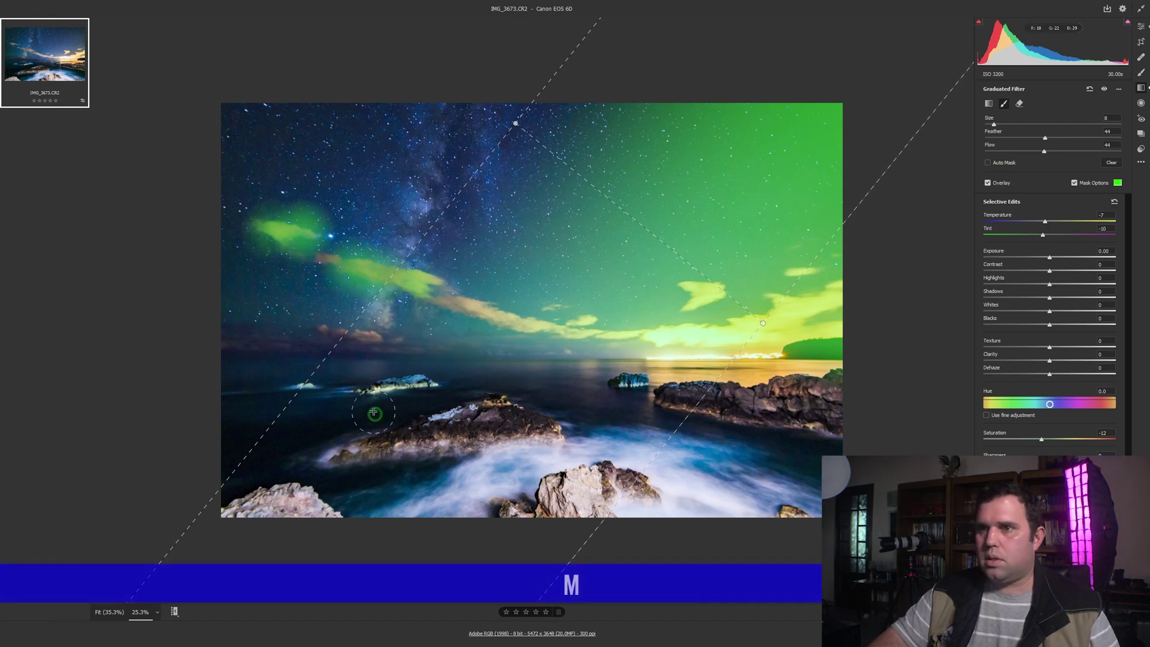
left_click_drag(372, 348, 506, 360)
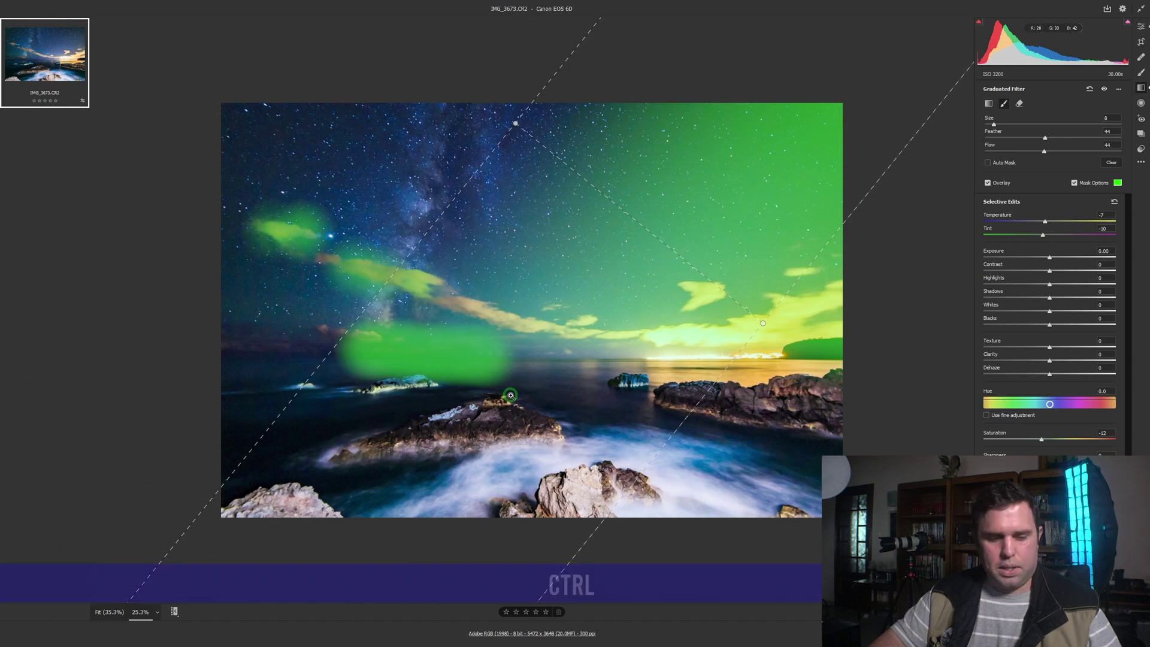
key("ctrl+z")
key("1")
key("bracketleft")
key("bracketleft")
key("bracketleft")
key("bracketleft")
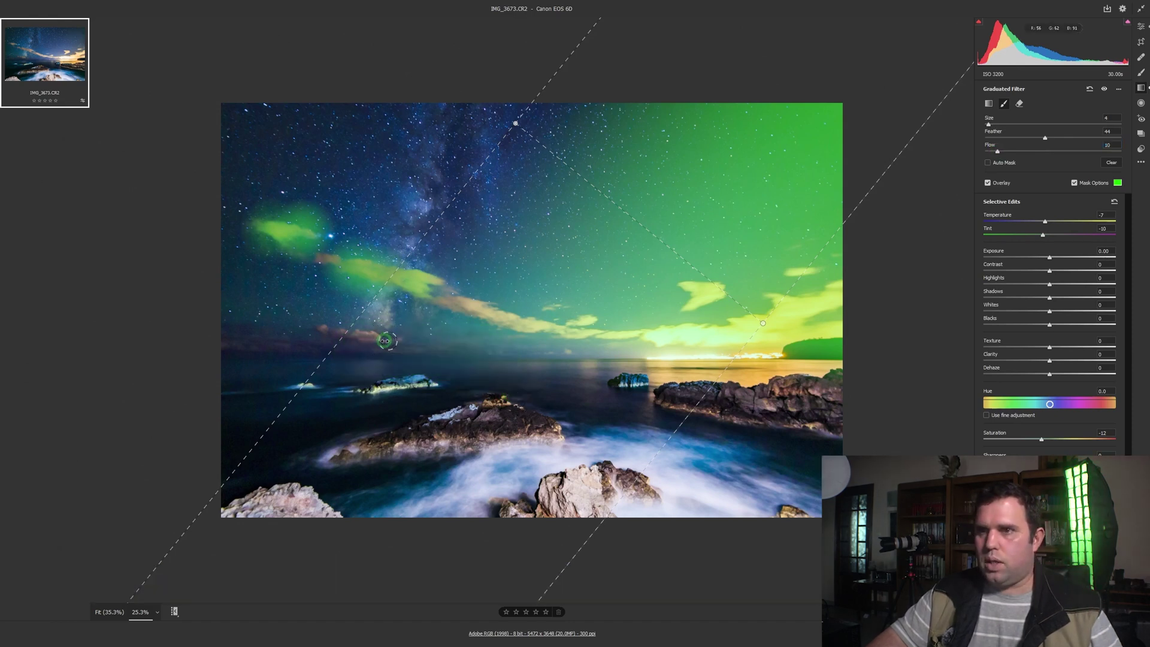
mouse_move(387, 341)
left_mouse_down()
mouse_move(343, 340)
mouse_move(357, 344)
mouse_move(225, 346)
left_mouse_up()
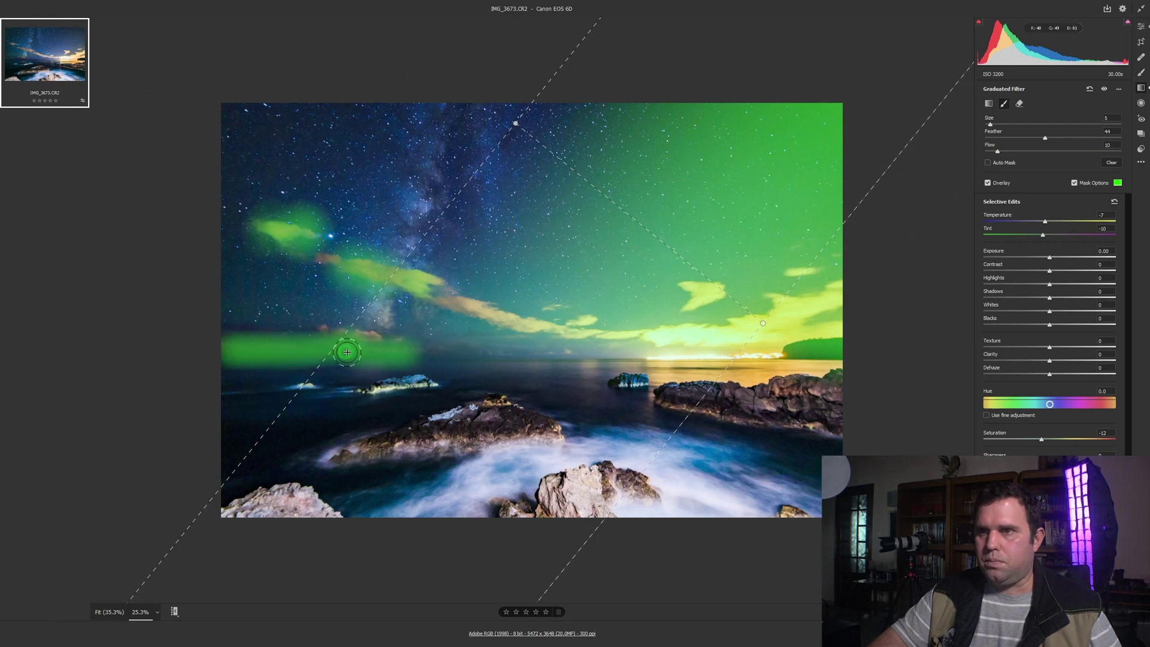
mouse_move(427, 324)
left_mouse_down()
mouse_move(446, 297)
mouse_move(545, 326)
mouse_move(325, 257)
left_mouse_up()
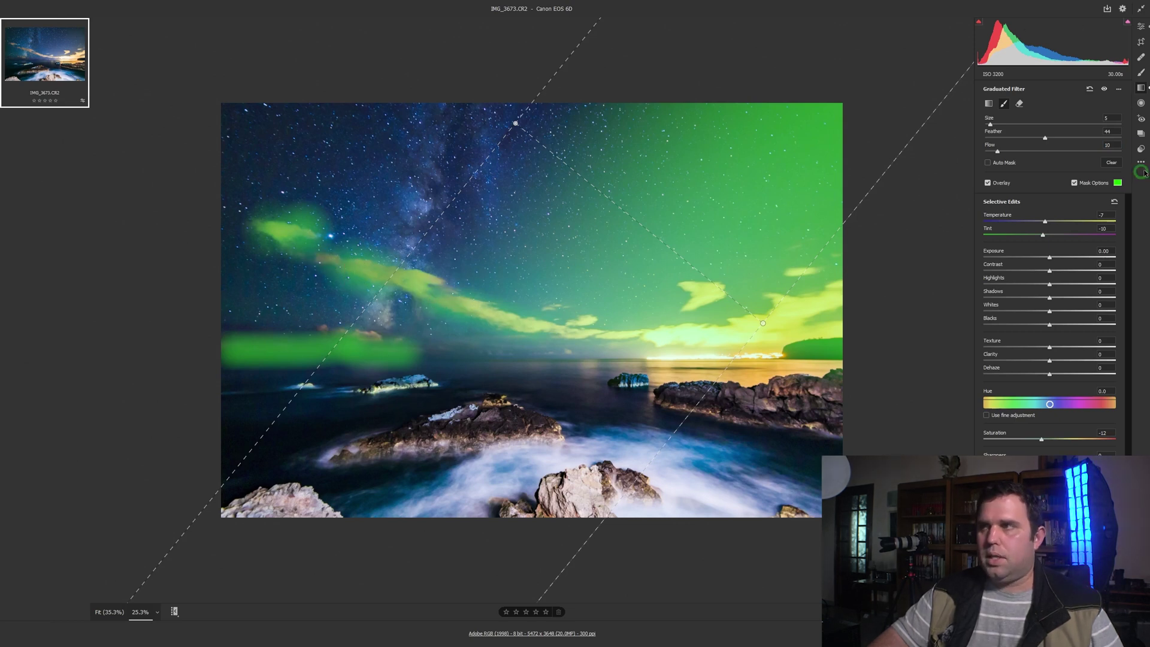
Step: Erase the painted mask from the upper-left cloud and lower-left band using an Auto Mask eraser
left_click(1016, 103)
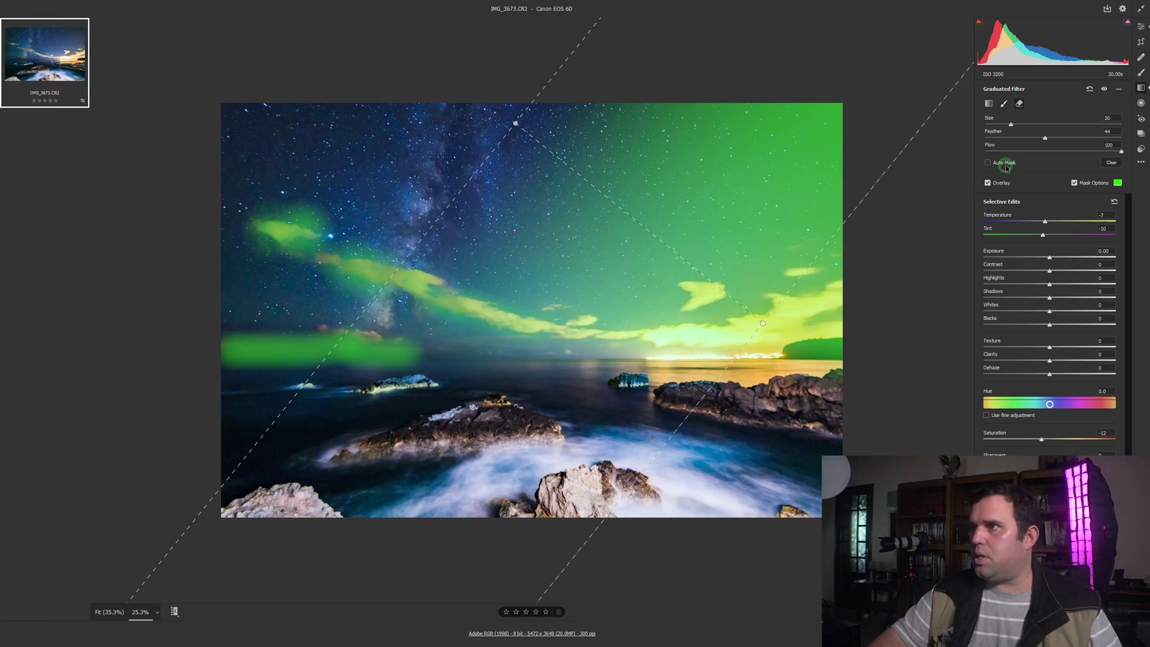
left_click(1006, 165)
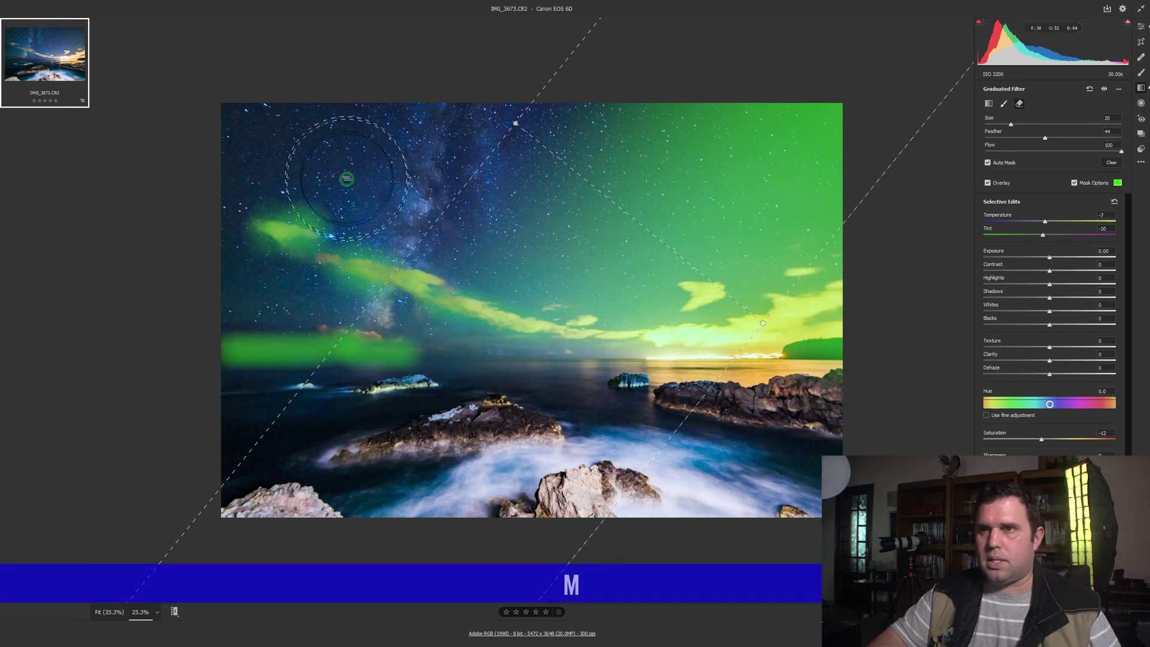
mouse_move(346, 179)
left_mouse_down()
mouse_move(283, 170)
mouse_move(316, 167)
left_mouse_up()
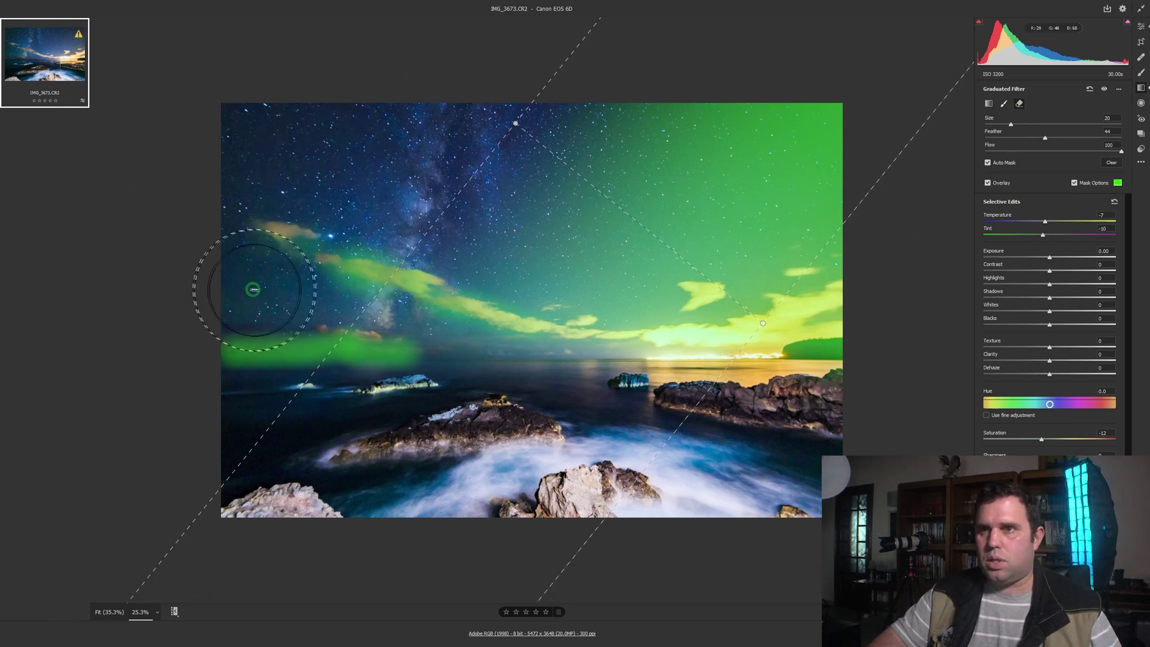
mouse_move(253, 289)
left_mouse_down()
mouse_move(458, 343)
mouse_move(417, 316)
mouse_move(455, 329)
mouse_move(409, 319)
mouse_move(525, 248)
mouse_move(558, 269)
mouse_move(510, 261)
left_mouse_up()
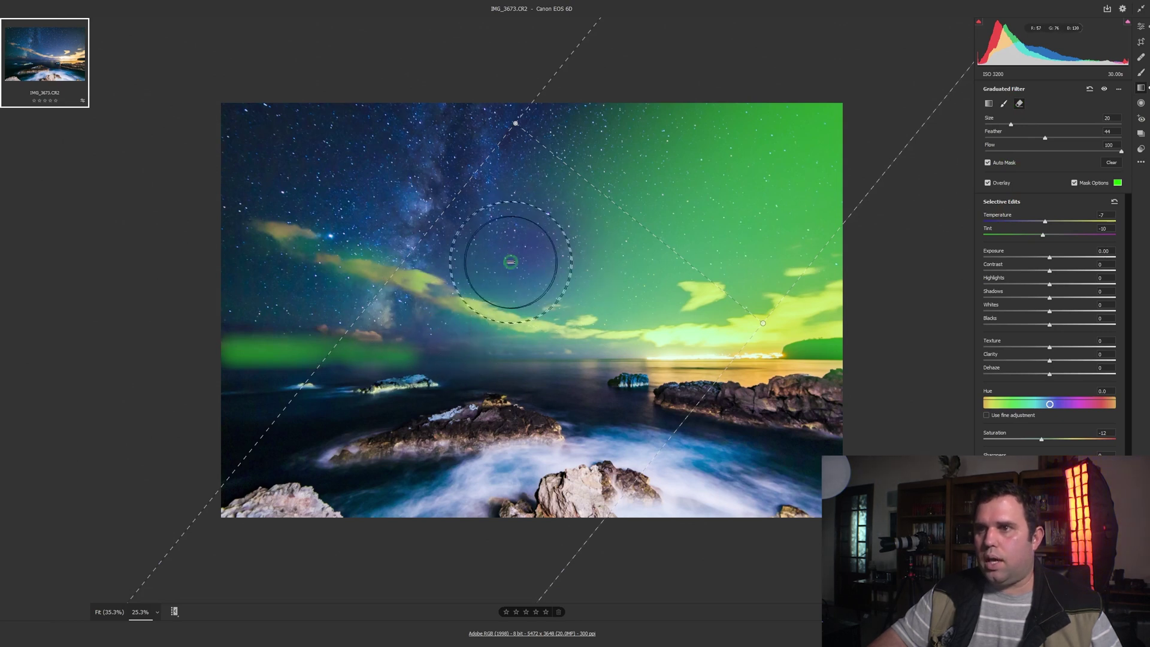
mouse_move(288, 250)
left_mouse_down()
mouse_move(277, 334)
mouse_move(411, 354)
left_mouse_up()
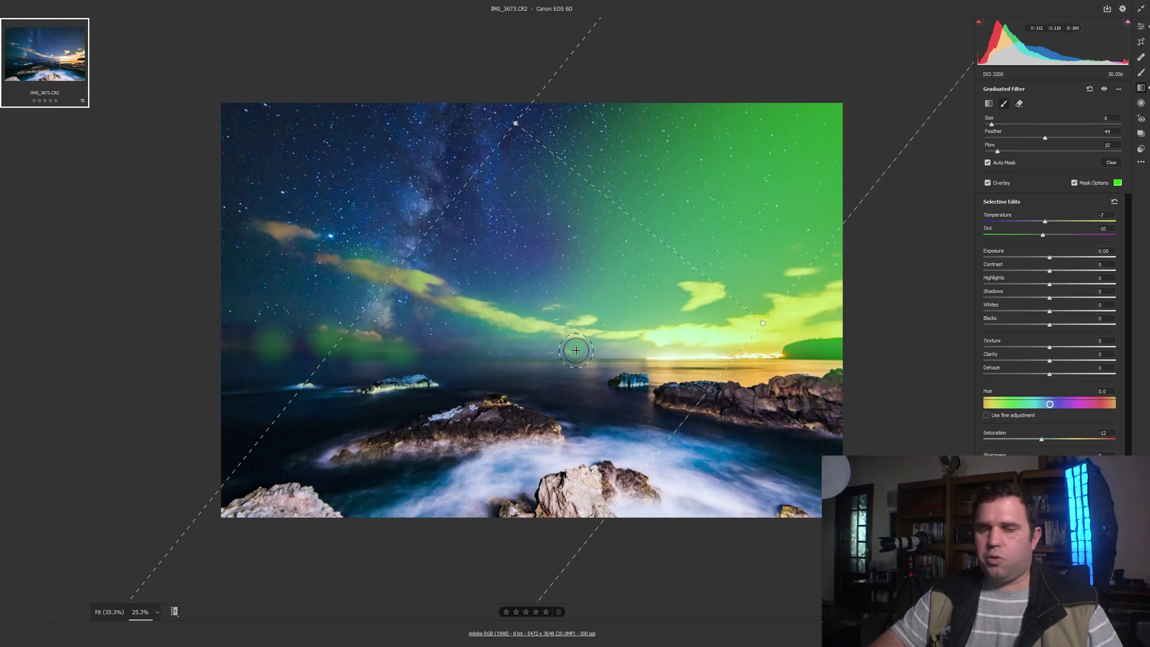
left_click(576, 351)
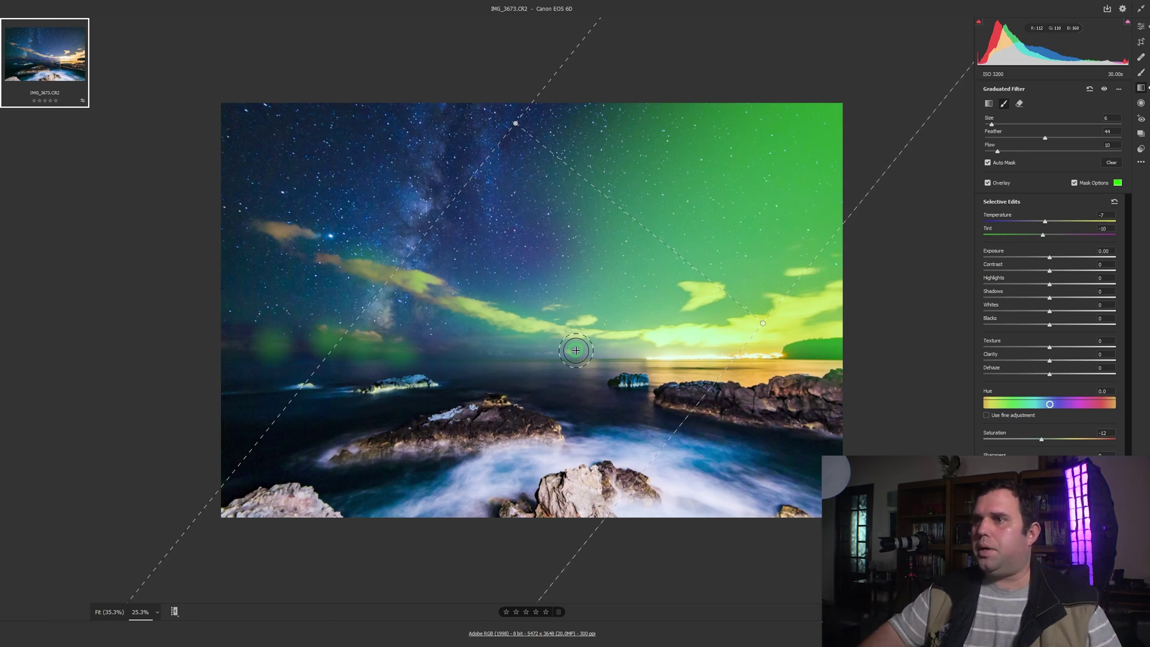
Step: Add a final dab by the right rocks, then switch the filter's Range Mask to Color
key("y")
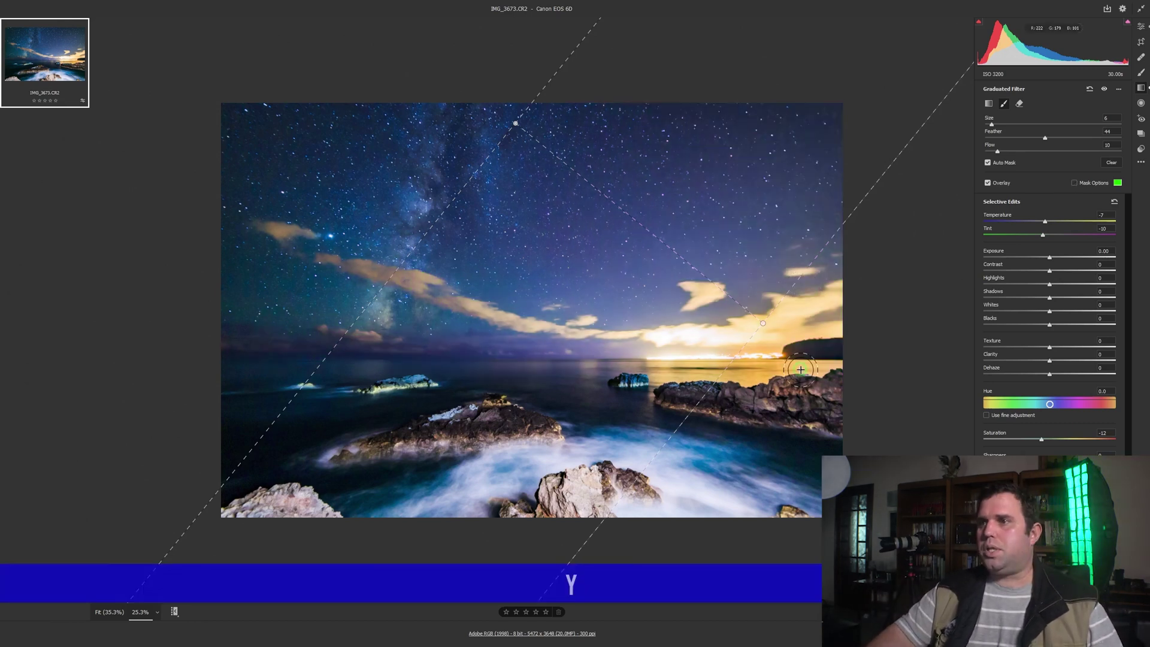
left_click(801, 371)
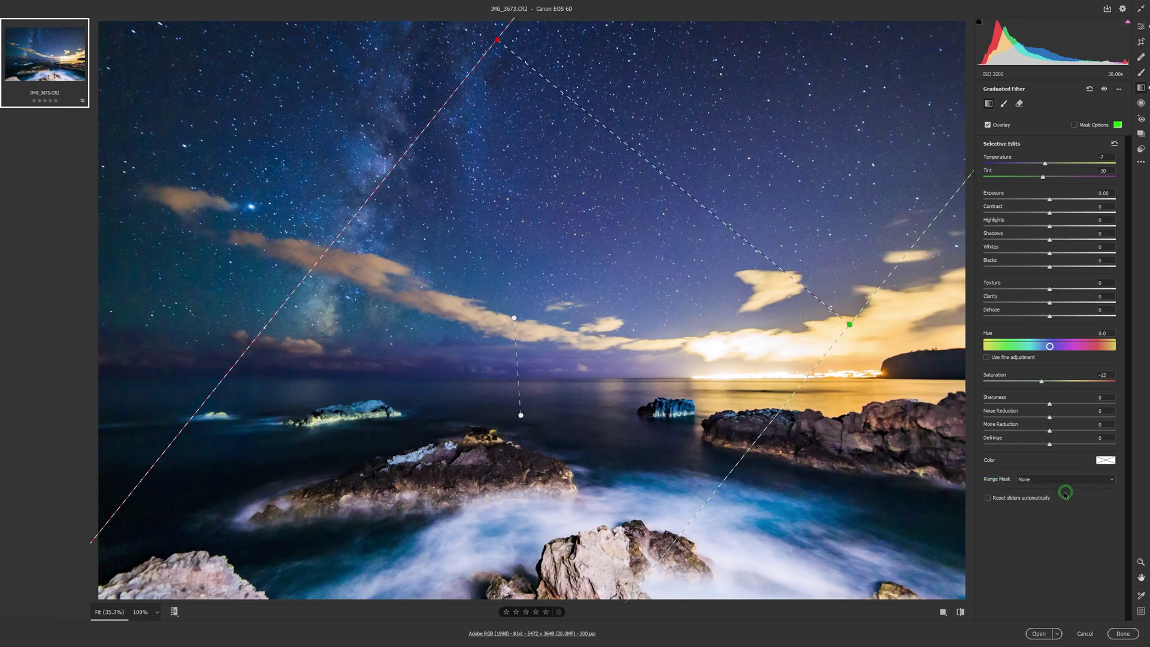
left_click(1040, 480)
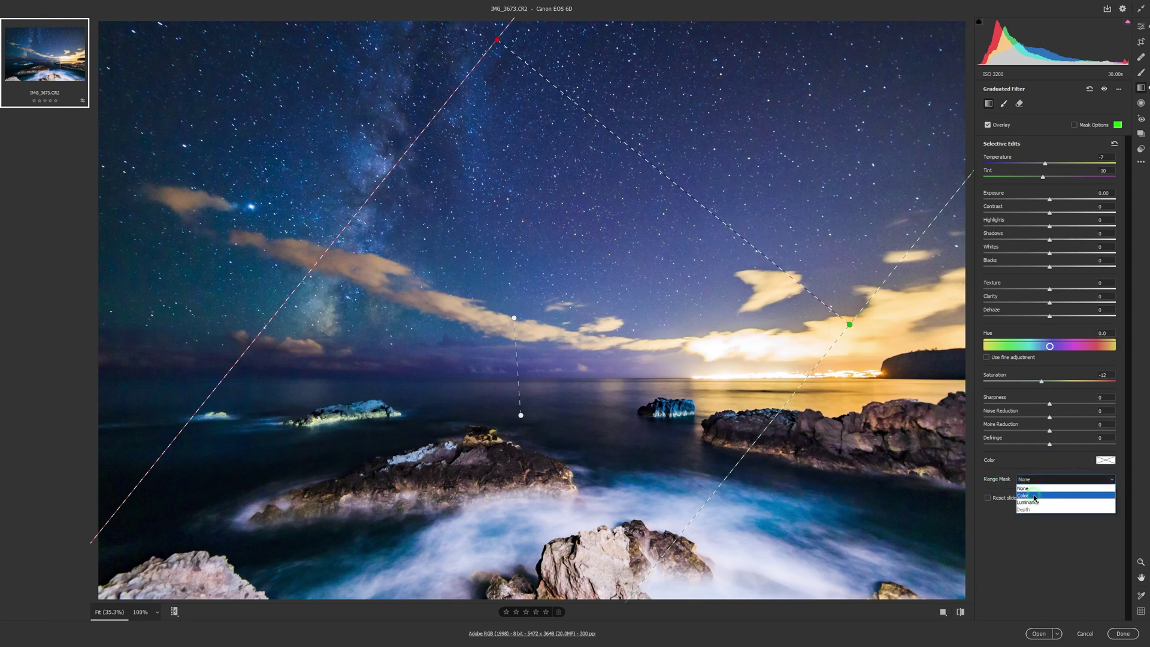
left_click(1031, 497)
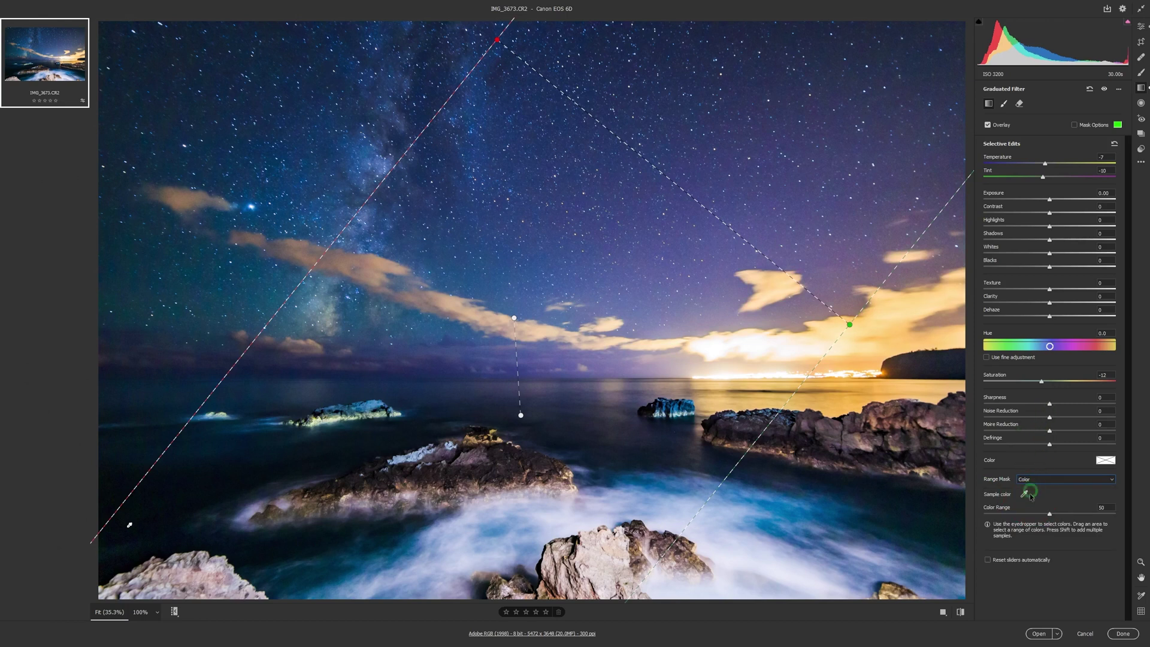
Step: Sample the cloud and green-lit sky colours for the range mask and narrow Color Range to 43
left_click(1025, 494)
left_click(751, 297)
key("y")
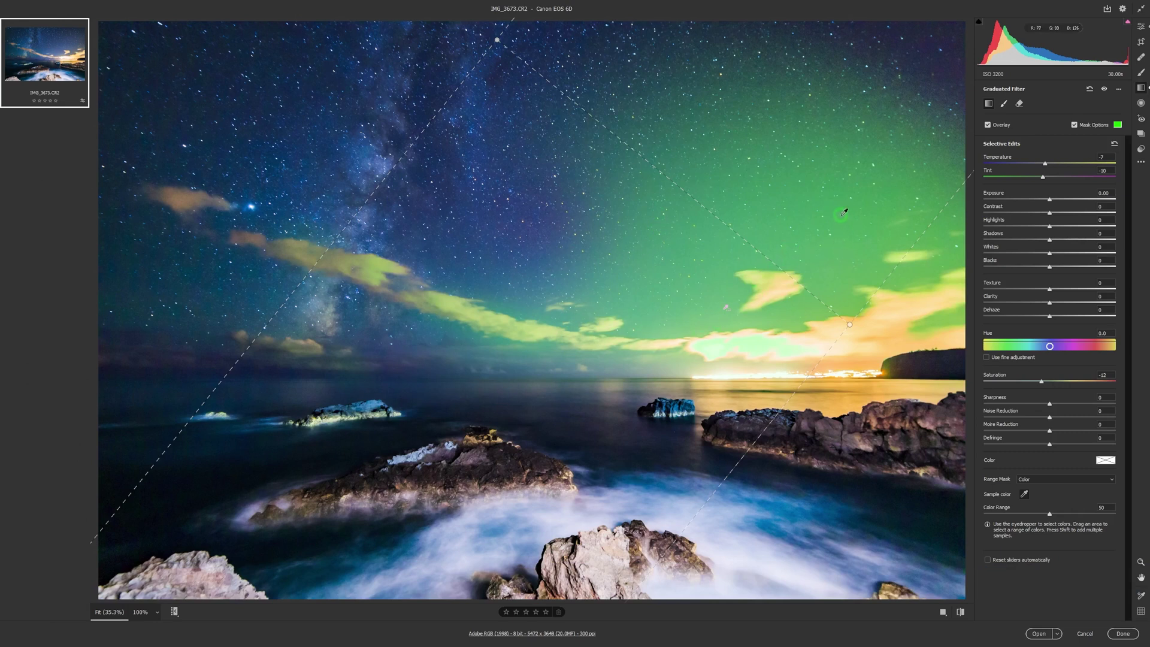
key("shift")
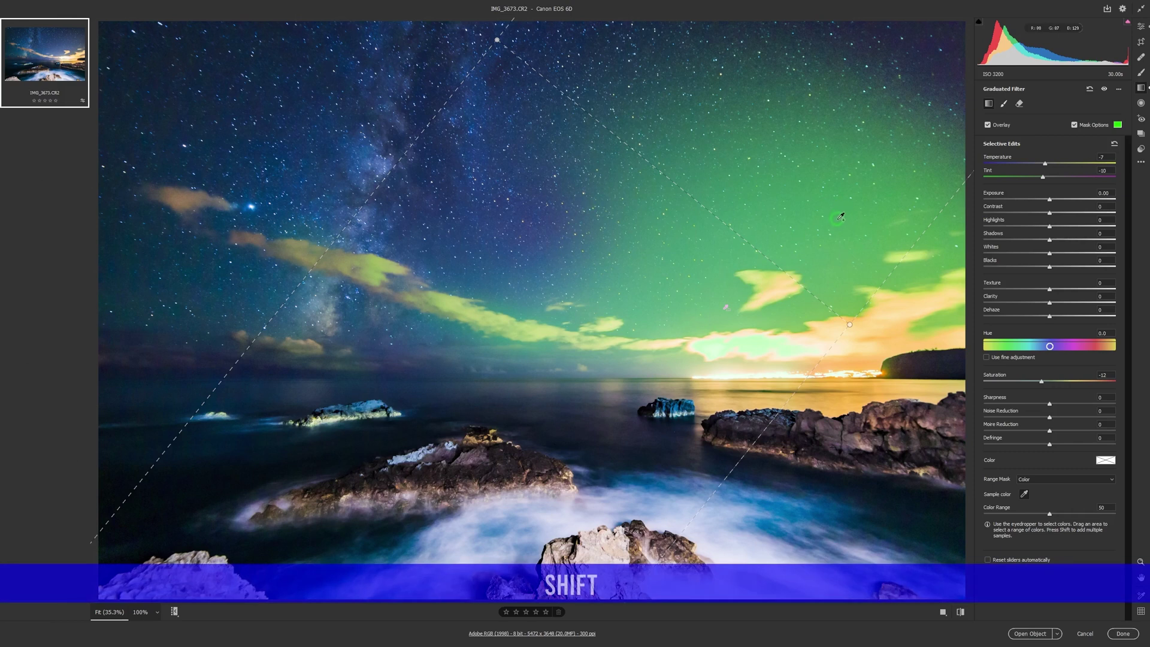
left_click_drag(848, 228, 850, 234)
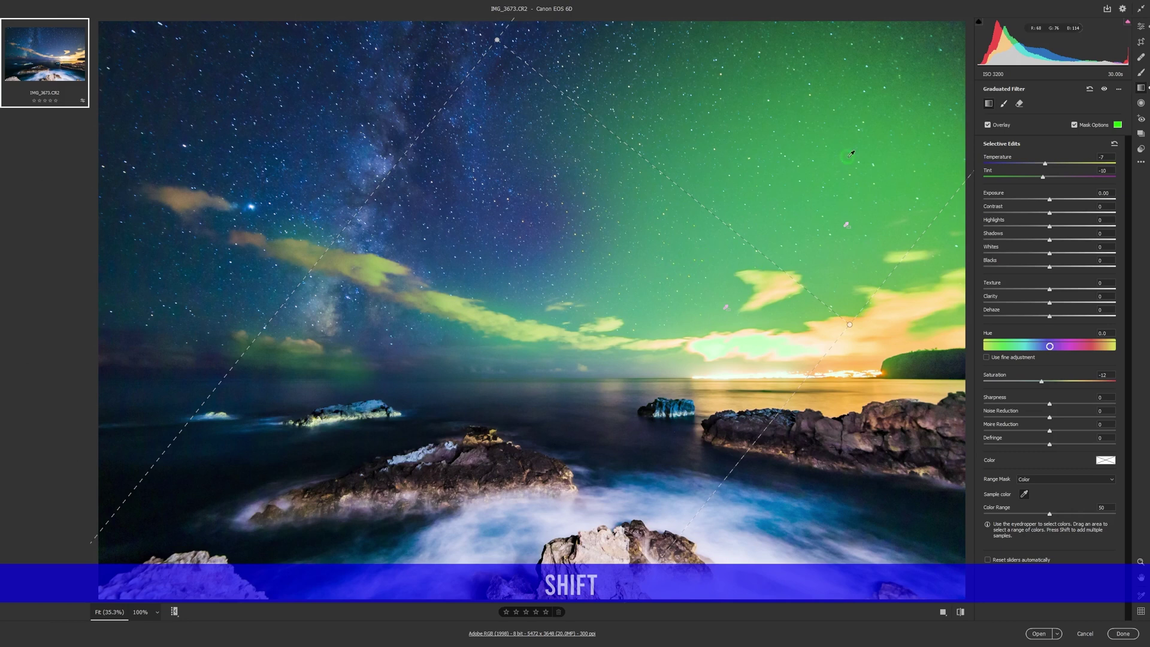
left_click_drag(1049, 513, 1029, 513)
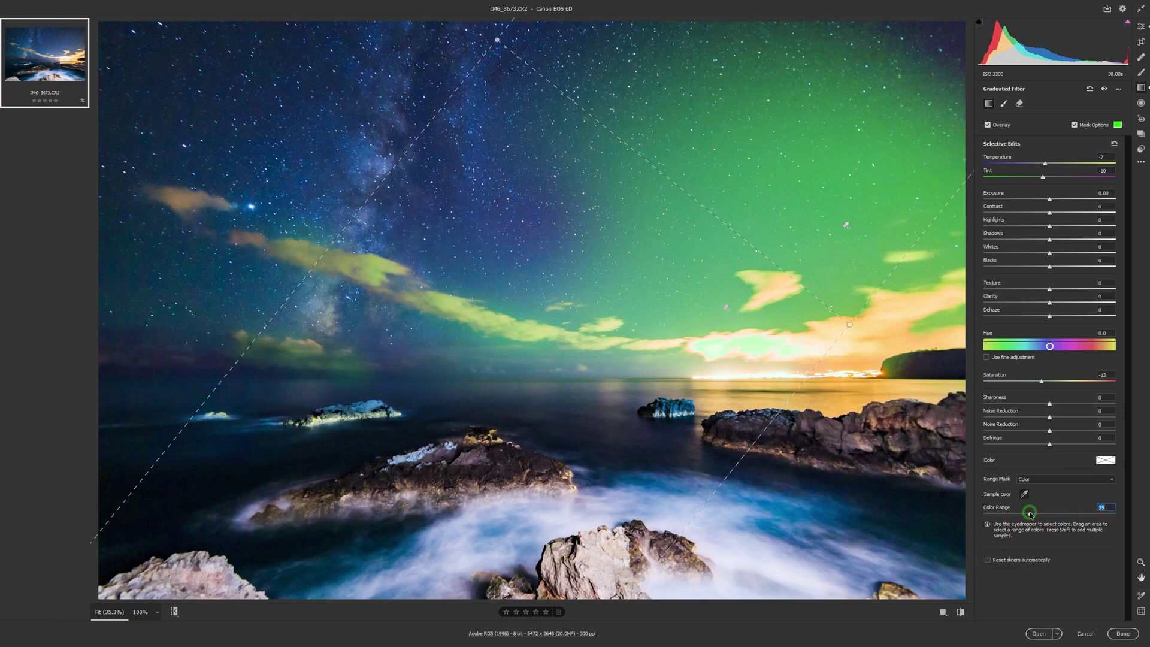
key("y")
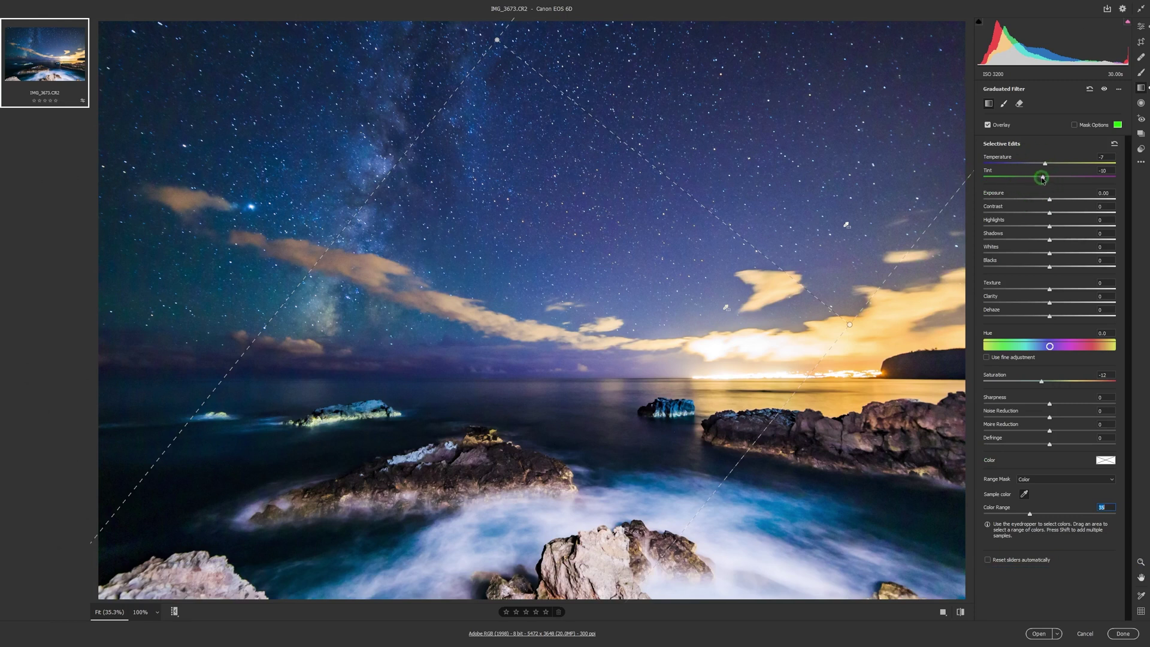
Step: Set the graduated filter to about Temperature -16 and Tint -21, add another sky colour sample, and show the mask overlay
left_click_drag(1042, 178, 1036, 178)
left_click(783, 350)
left_click(589, 225, "shift")
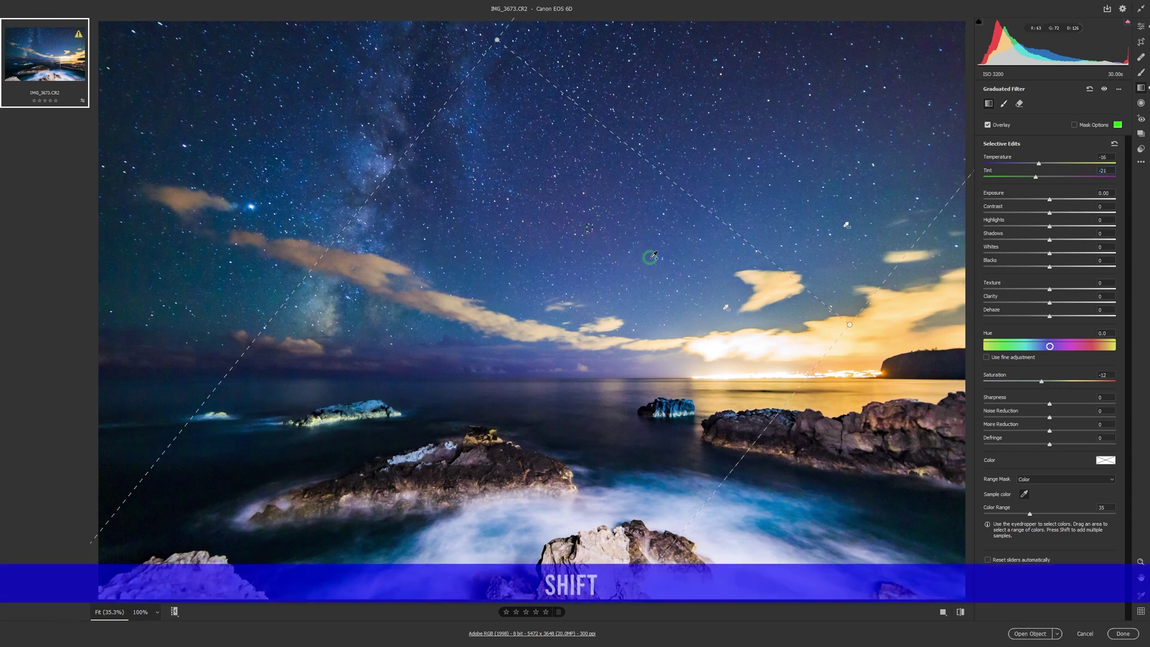
key("y")
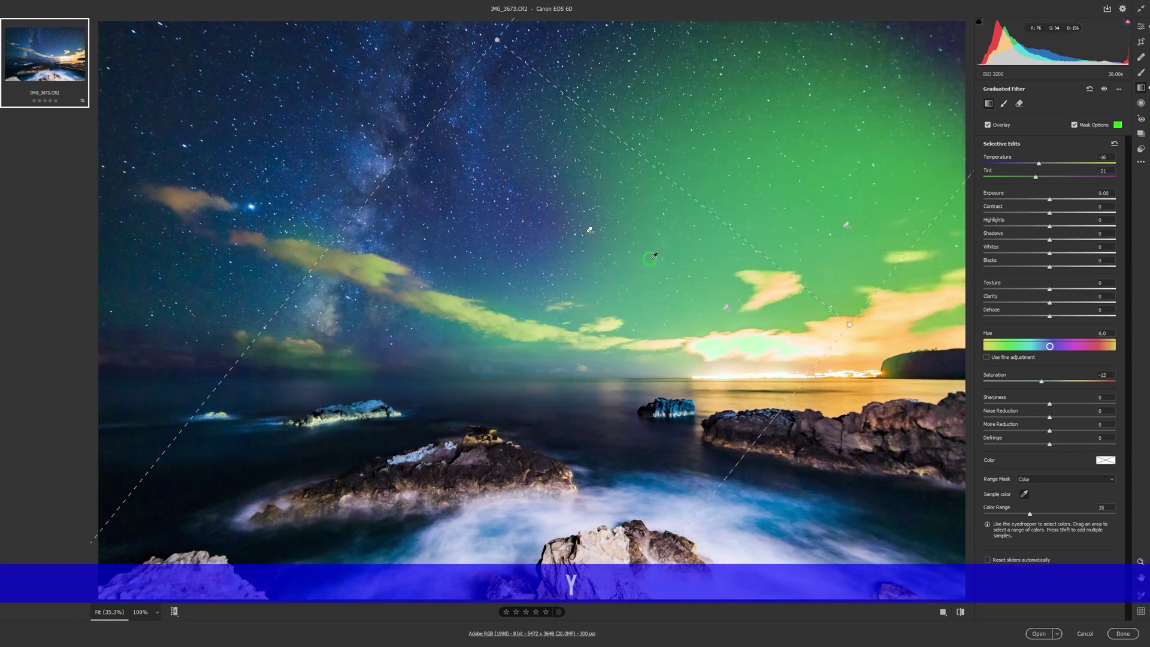